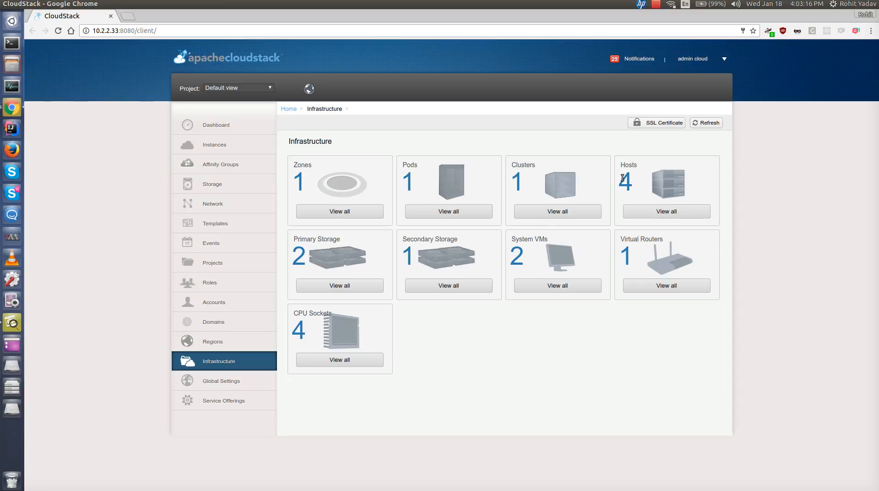
# - Review the hosts list and the zone's details from the infrastructure overview
pyautogui.click(640, 210)
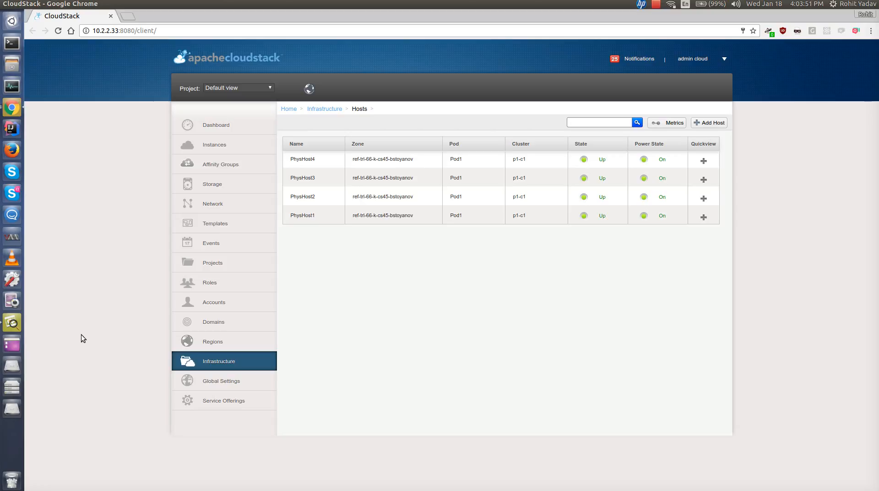
pyautogui.click(206, 361)
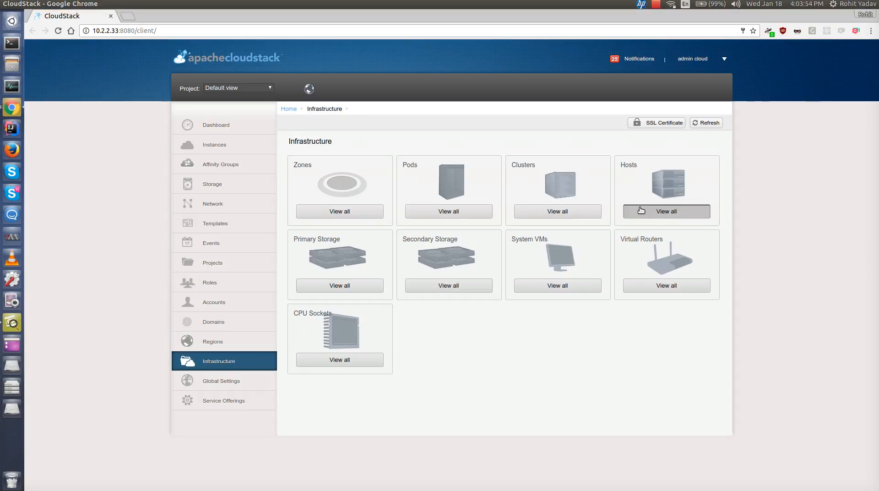
pyautogui.click(336, 213)
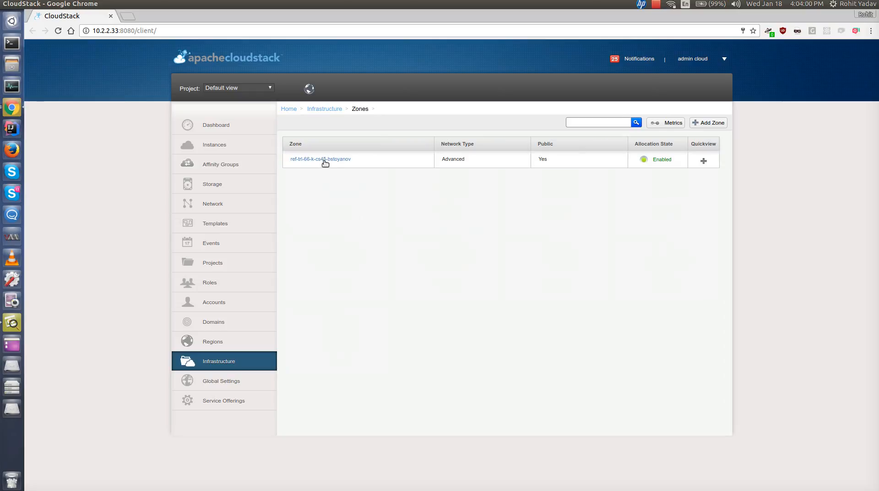
pyautogui.click(324, 160)
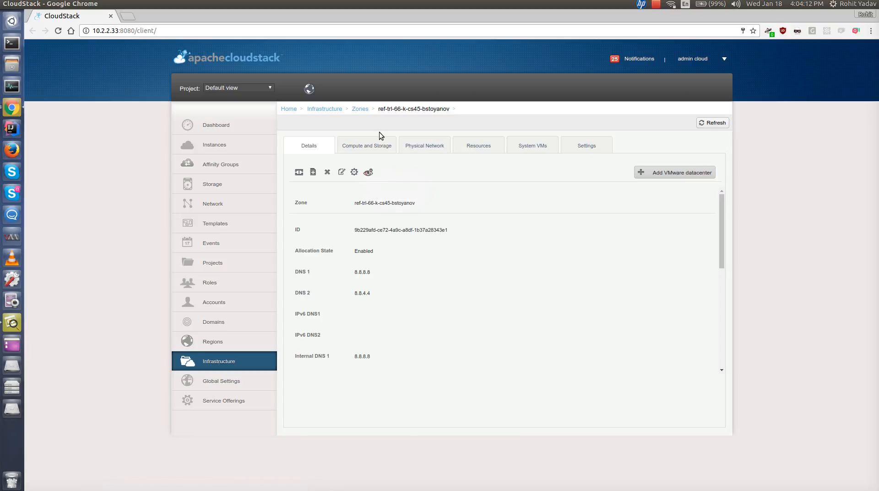
pyautogui.click(360, 110)
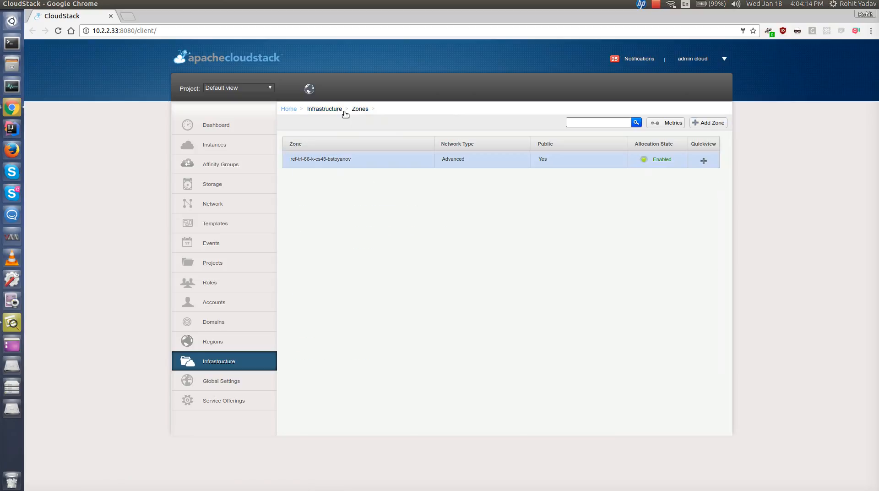
pyautogui.click(339, 112)
# - Open the p1-c1 cluster's details and return to the infrastructure overview
pyautogui.click(534, 211)
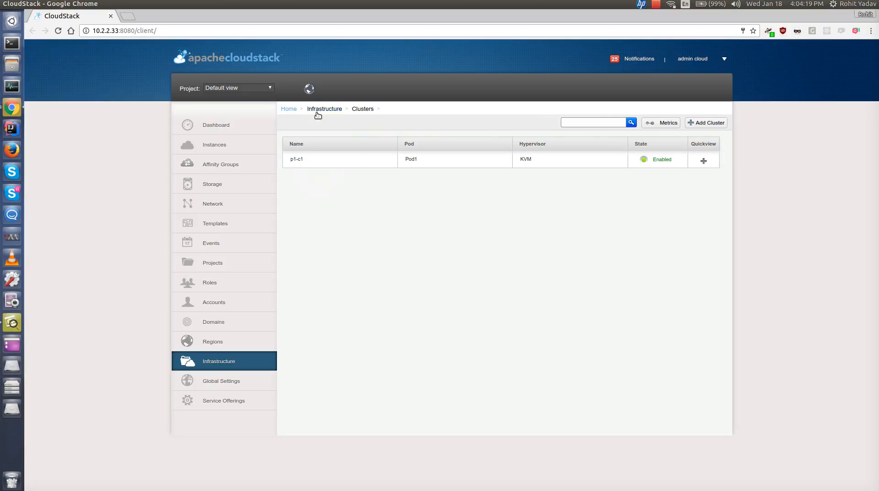
pyautogui.click(320, 159)
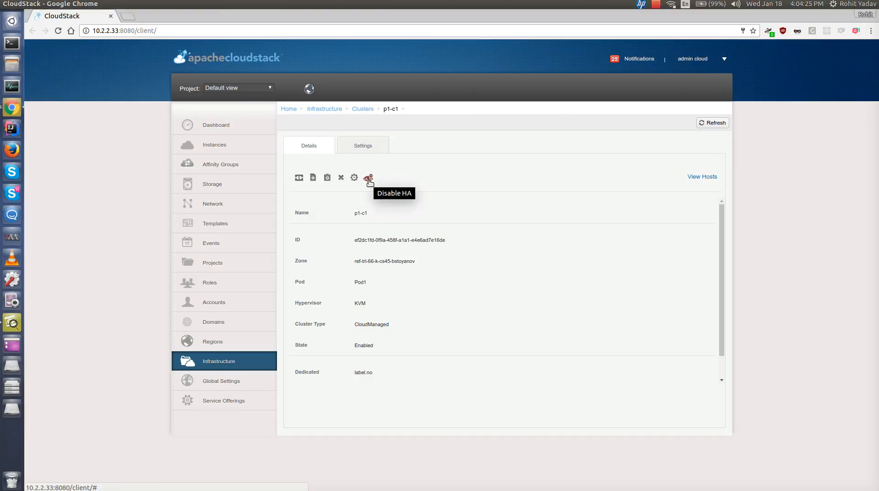
pyautogui.click(333, 110)
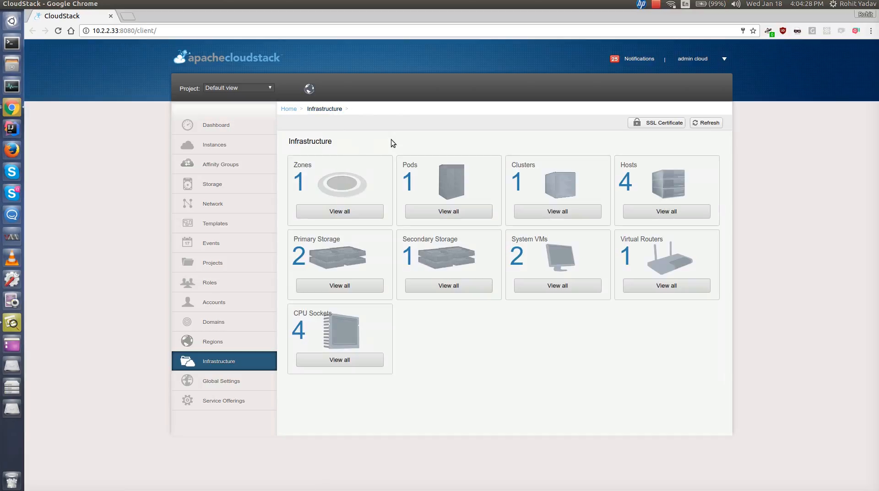
# - Open host PhysHost3, list its instances and open VM1's details
pyautogui.click(648, 209)
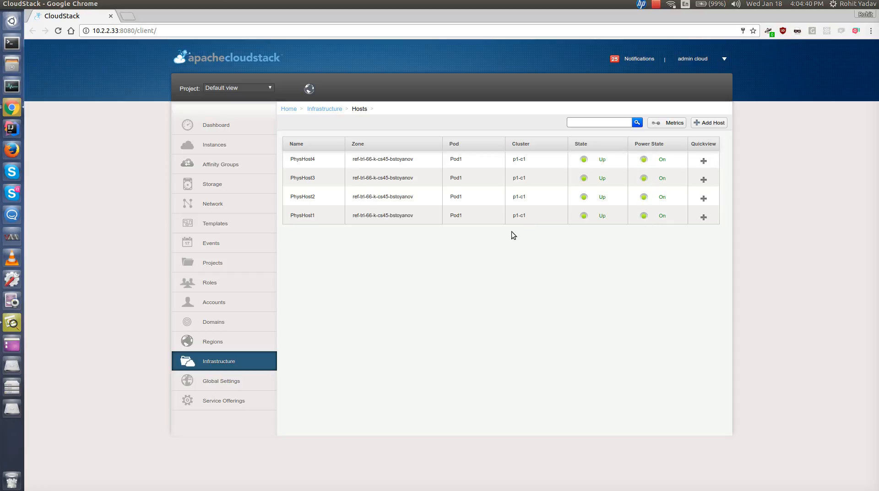
pyautogui.click(297, 179)
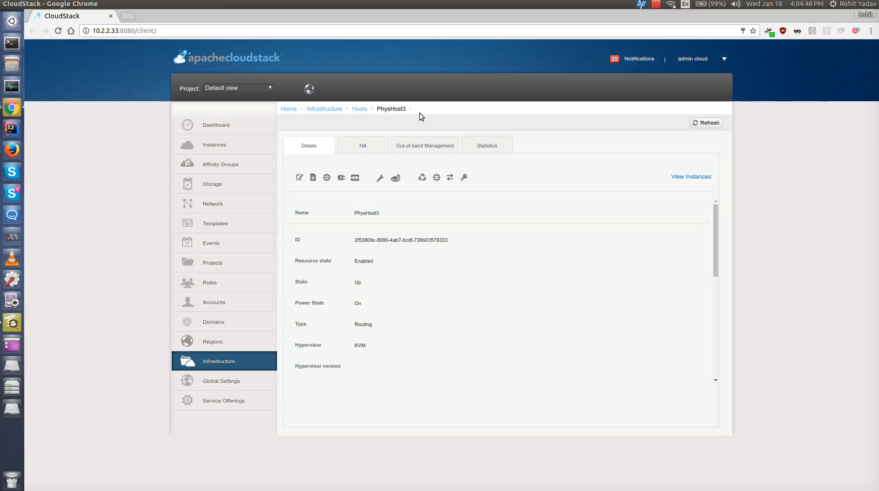
pyautogui.click(690, 177)
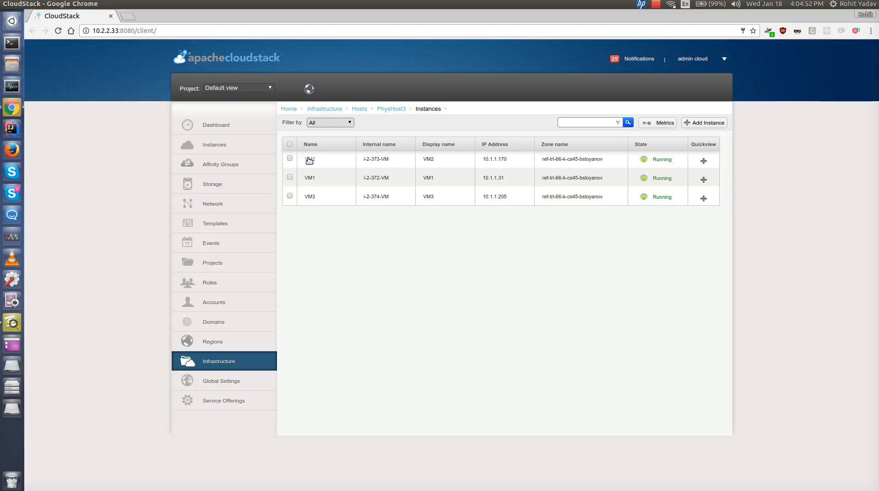
pyautogui.click(315, 178)
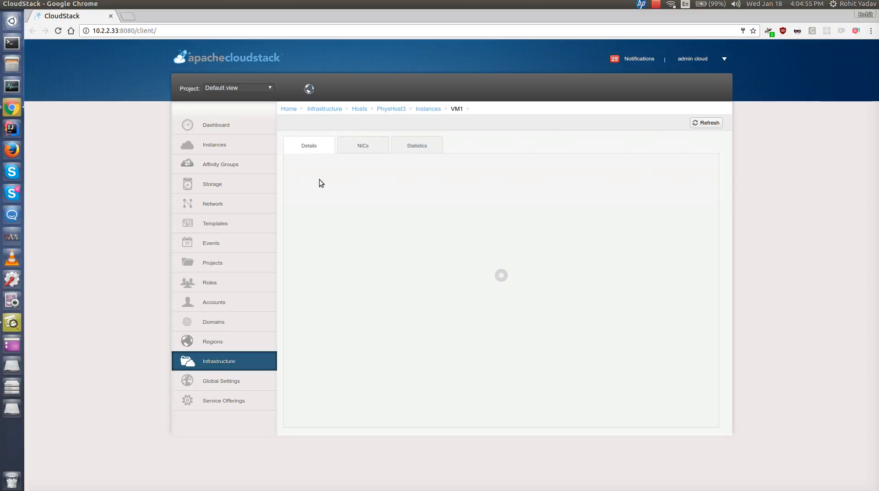
# - Open VM1's console window and close it
pyautogui.click(409, 171)
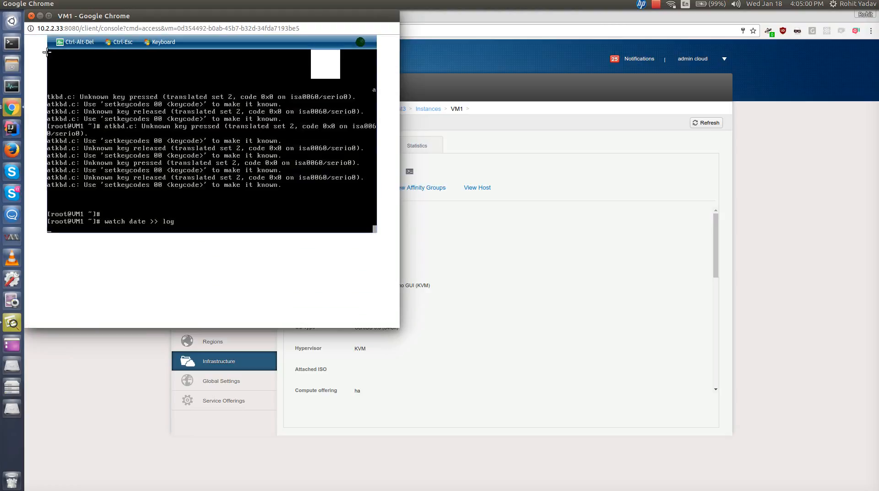
pyautogui.click(31, 16)
# - Return to PhysHost3 and open its Configure Out-of-band Management dialog, then cancel it
pyautogui.click(392, 109)
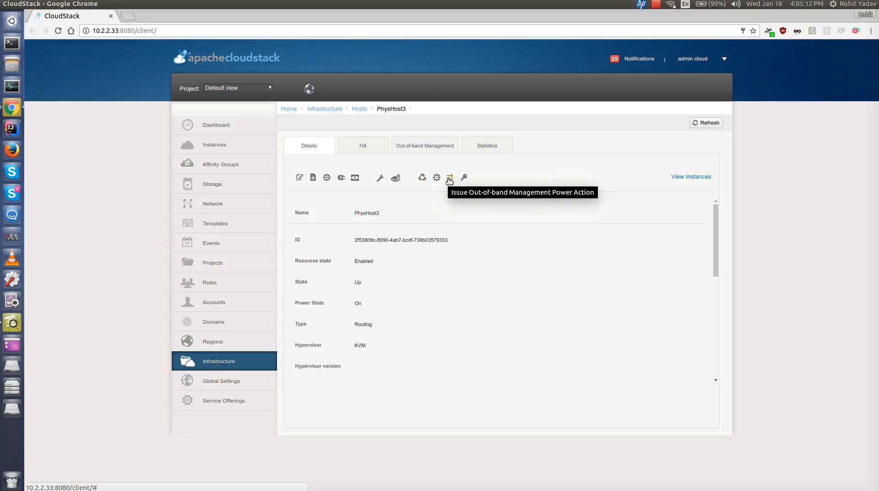
pyautogui.click(421, 180)
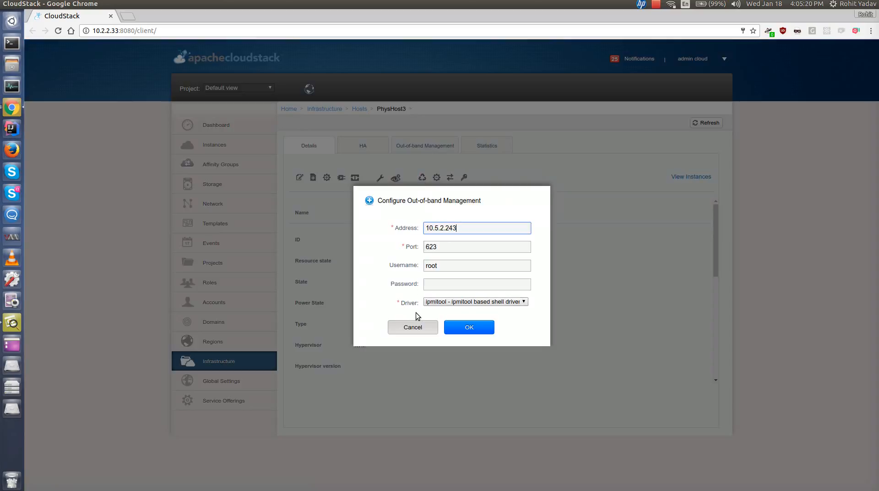
pyautogui.click(418, 326)
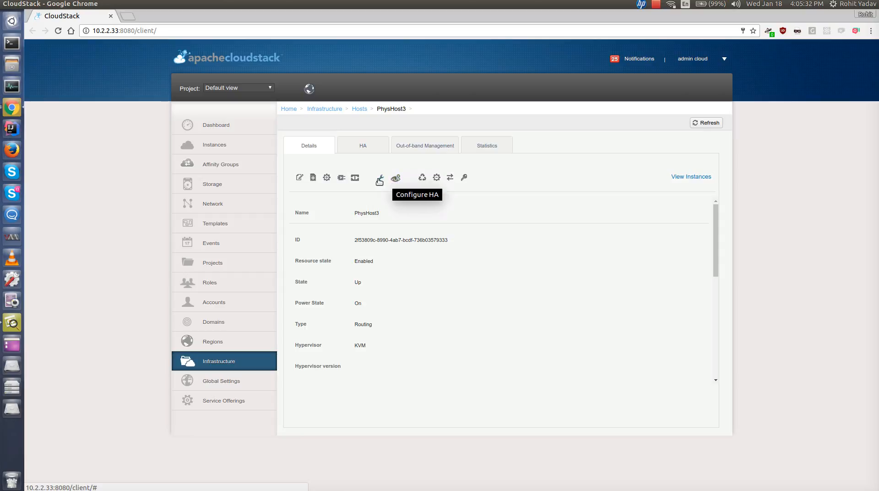
# - Search the global settings for "ha"
pyautogui.click(221, 384)
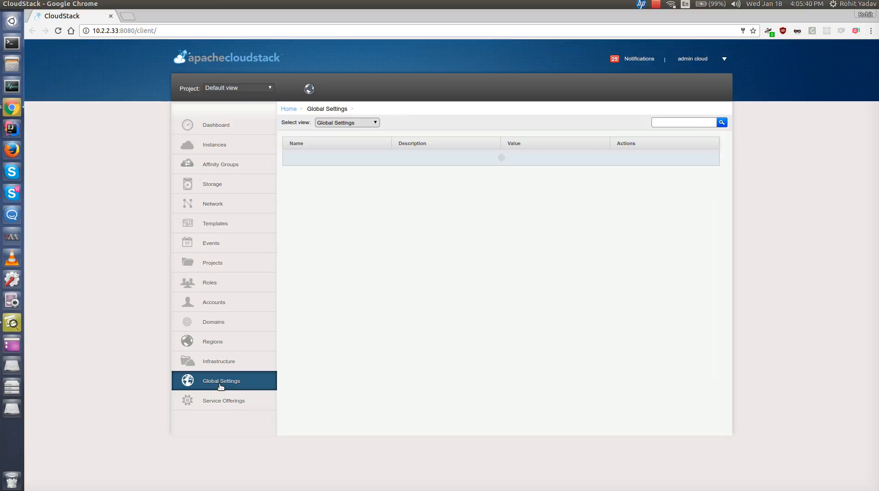
pyautogui.click(681, 121)
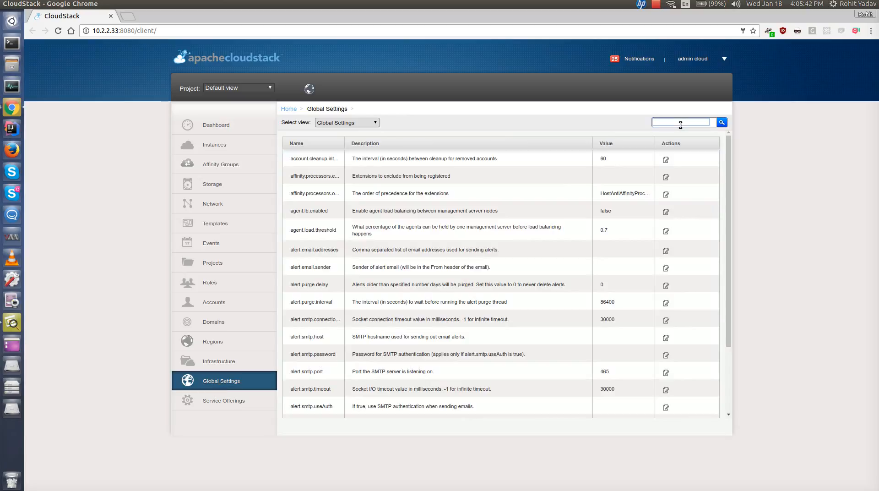
pyautogui.write('ha')
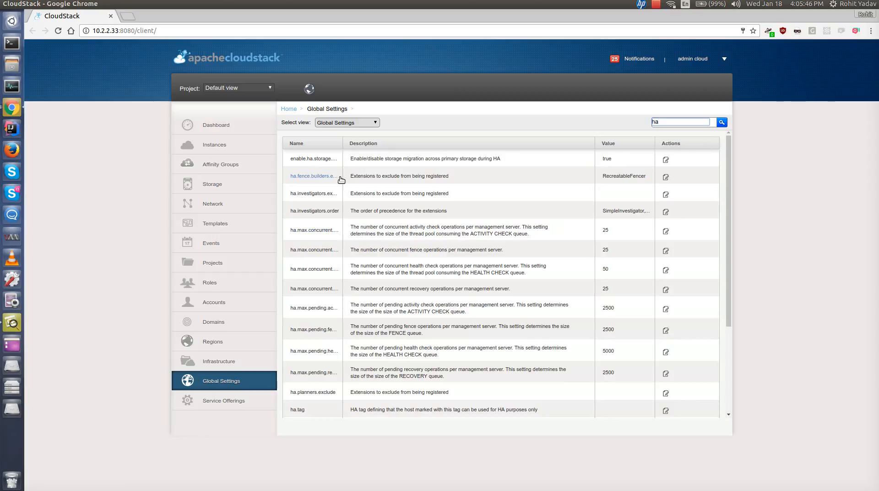
# - Examine the HA and KVM HA global settings, widening the name and description columns
pyautogui.scroll(-1, 366, 325)
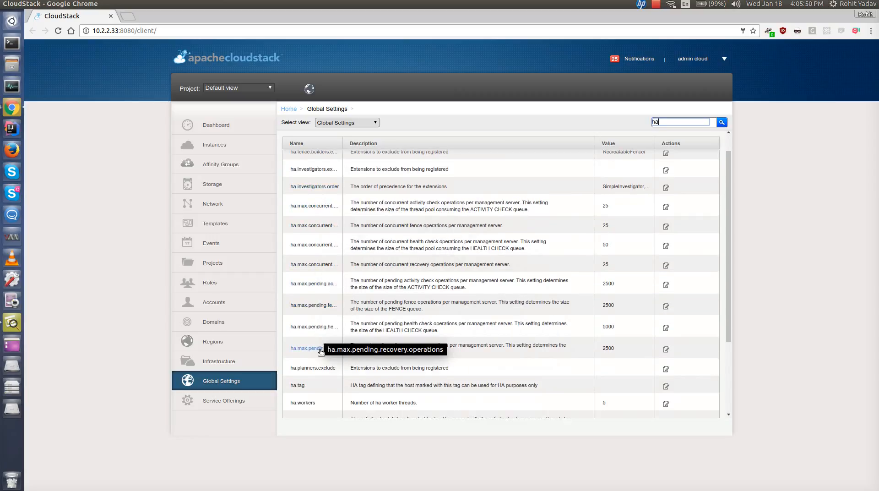
pyautogui.moveTo(343, 147); pyautogui.dragTo(356, 147)
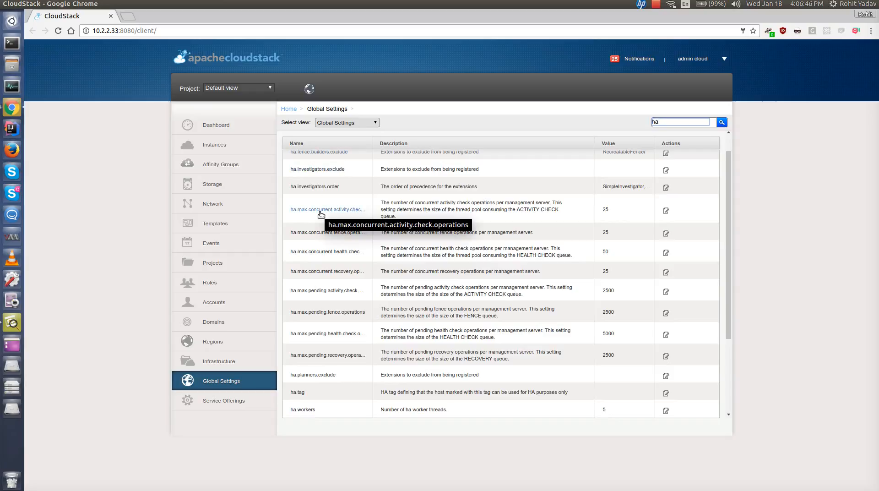
pyautogui.moveTo(372, 143)
pyautogui.mouseDown()
pyautogui.moveTo(435, 144)
pyautogui.moveTo(384, 143)
pyautogui.mouseUp()
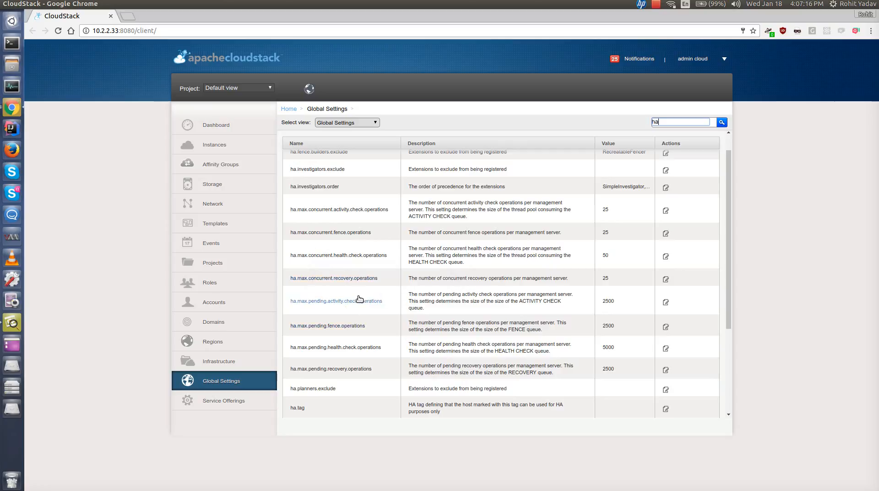
pyautogui.scroll(-2, 359, 303)
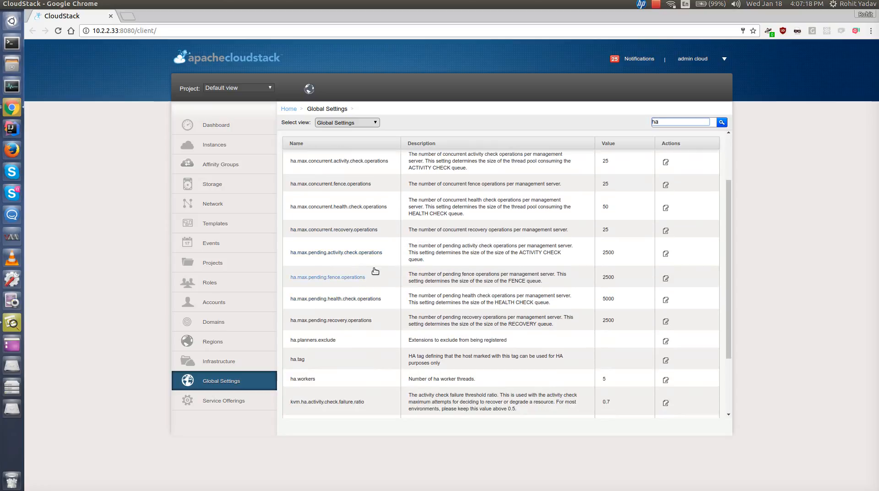
pyautogui.scroll(-4, 375, 271)
pyautogui.scroll(5, 379, 259)
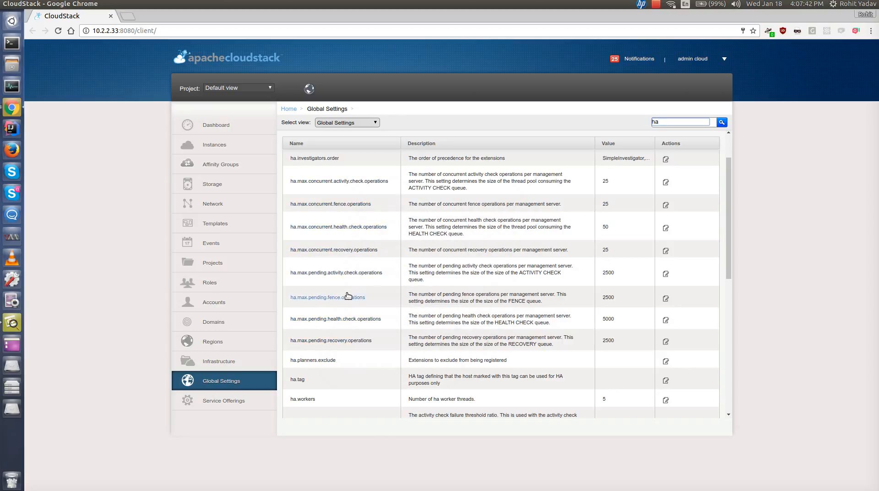
pyautogui.scroll(-4, 344, 297)
pyautogui.scroll(-5, 345, 303)
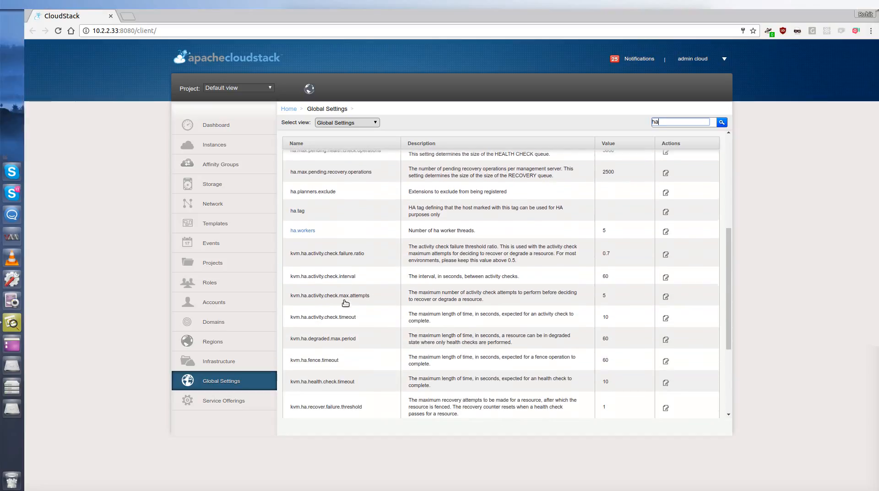
pyautogui.scroll(-2, 345, 303)
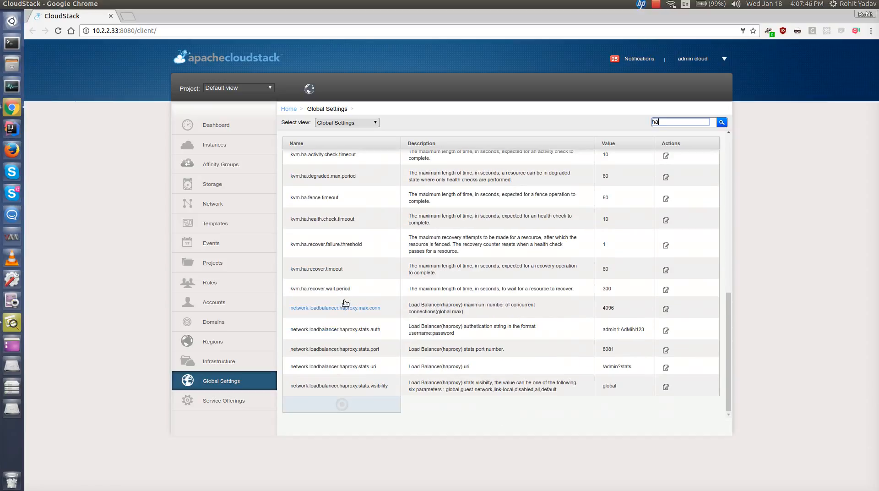
pyautogui.scroll(2, 345, 303)
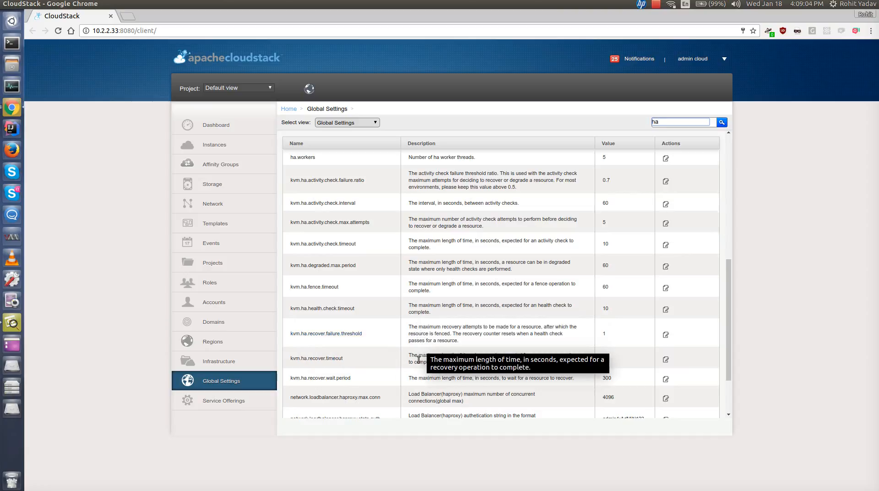
pyautogui.scroll(-1, 394, 358)
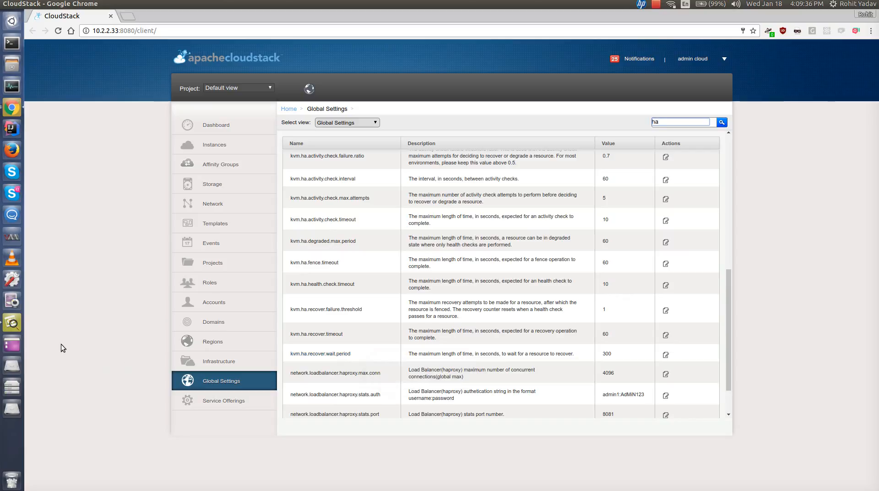
# - Switch to the ha_states.svg state diagram in the image viewer, then back to the browser
pyautogui.click(16, 328)
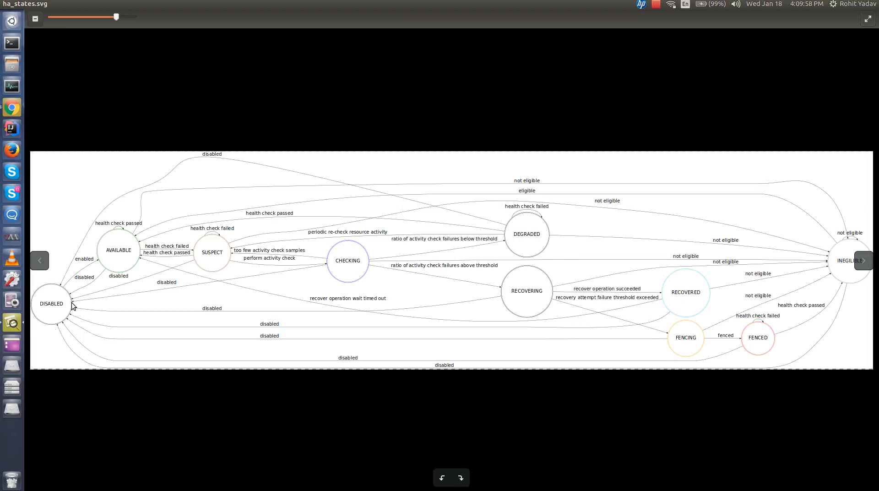
pyautogui.click(16, 107)
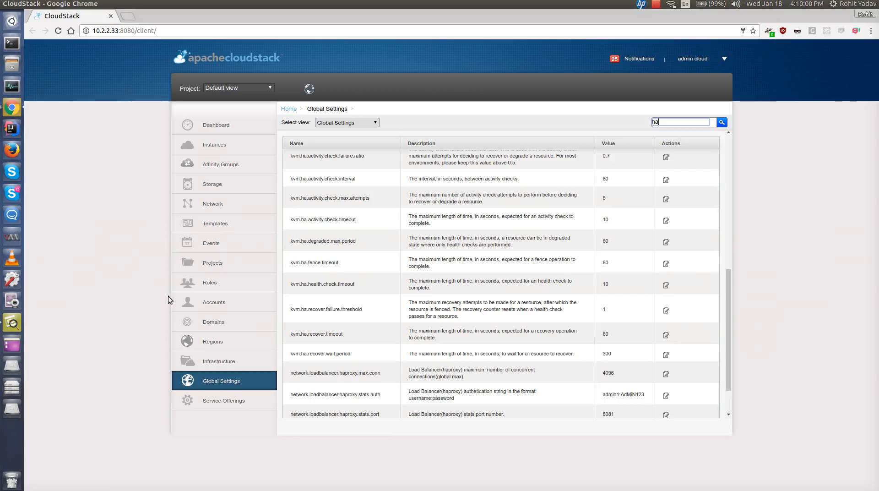
# - Open host PhysHost3 and review its HA tab and the HA fields in its details
pyautogui.click(202, 361)
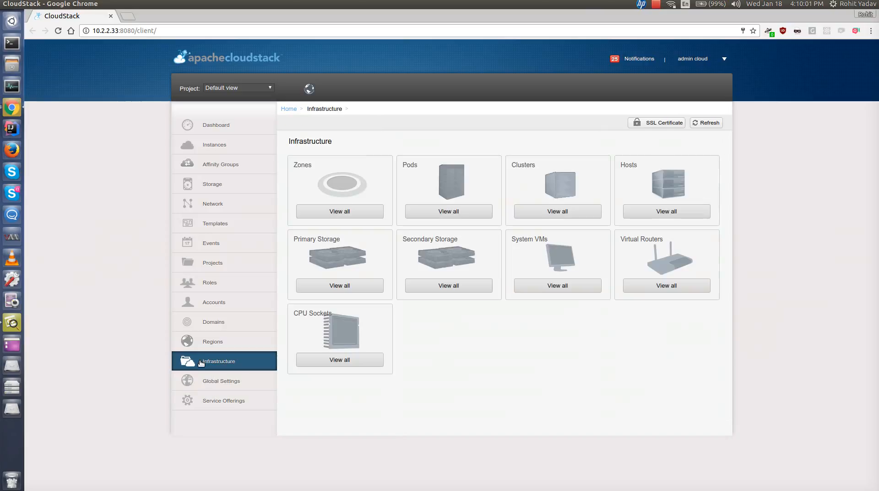
pyautogui.click(642, 211)
pyautogui.click(308, 178)
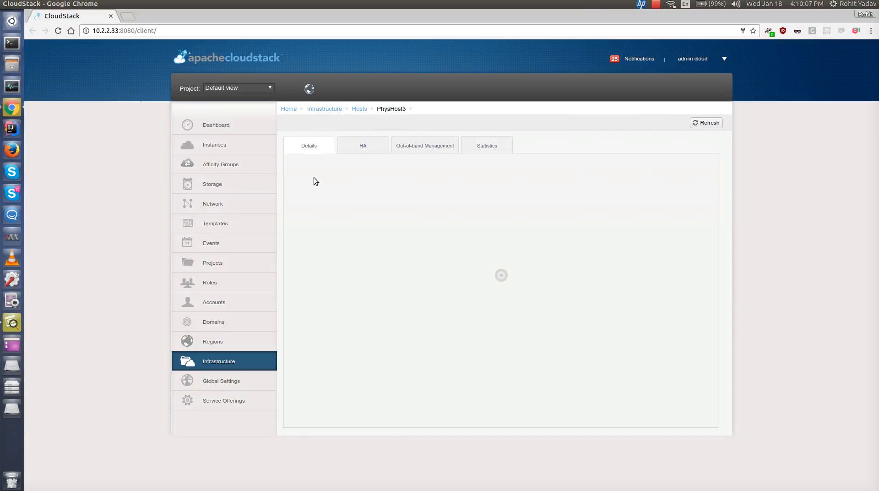
pyautogui.click(363, 147)
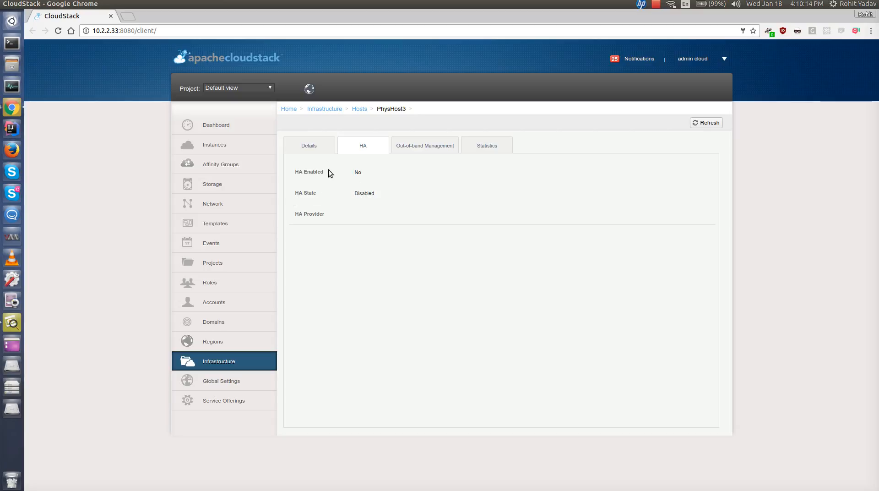
pyautogui.click(308, 145)
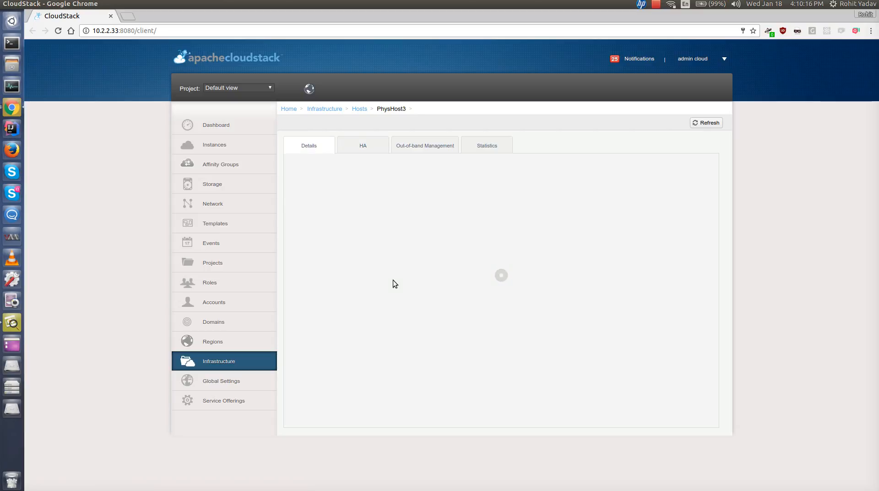
pyautogui.scroll(-2, 417, 305)
pyautogui.scroll(-1, 417, 309)
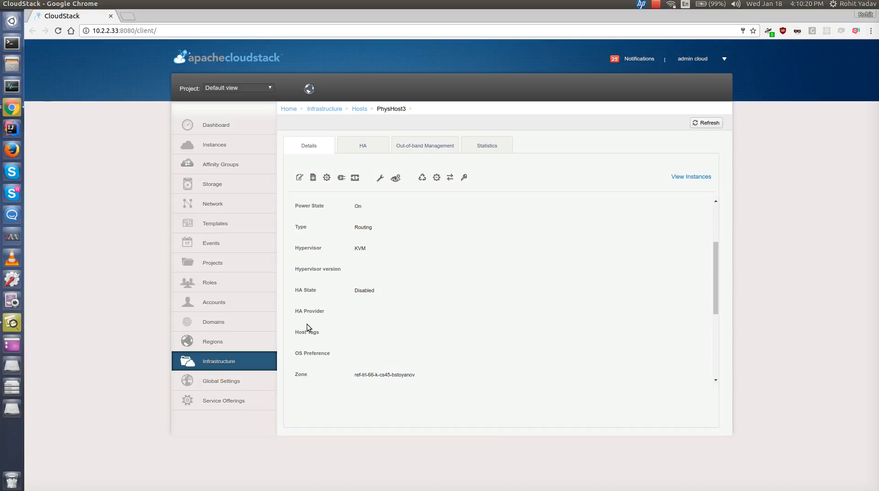
# - Review the ha_states.svg state diagram in the image viewer, then return to the browser
pyautogui.scroll(3, 339, 323)
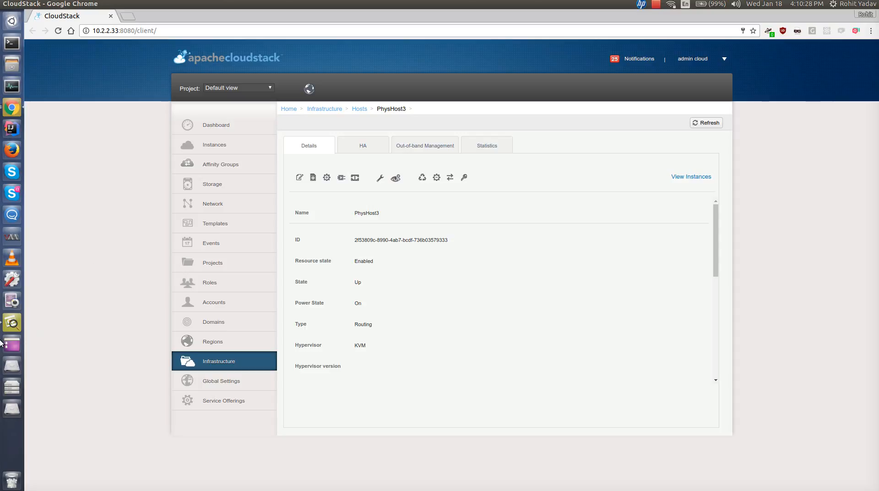
pyautogui.click(11, 322)
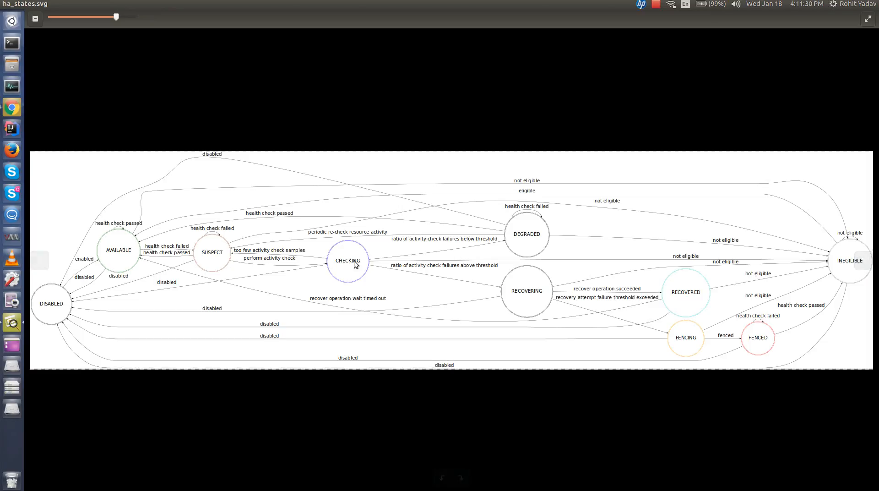
pyautogui.hotkey('ctrl', 'alt', 'Left')
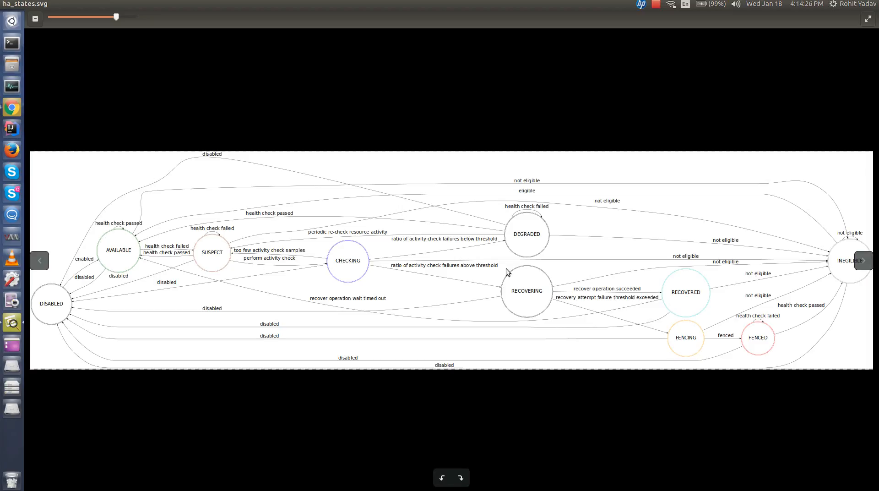
pyautogui.doubleClick(527, 244)
pyautogui.click(11, 112)
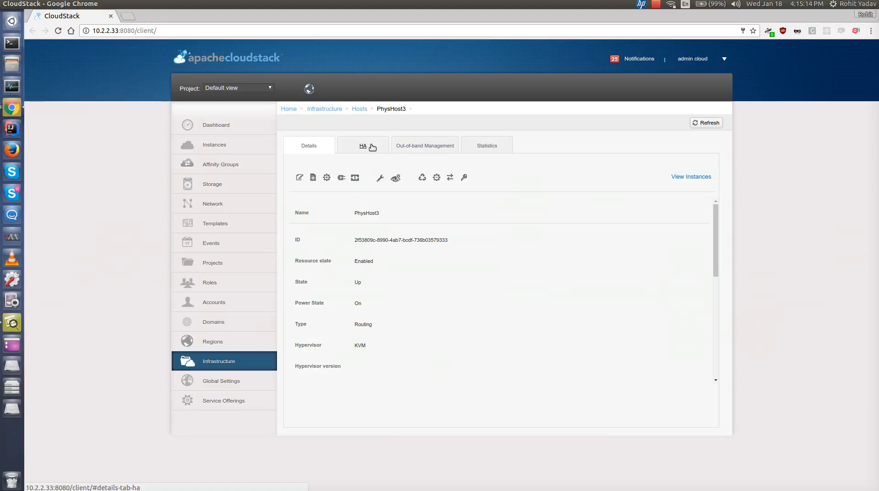
# - Configure HA for host PhysHost3 with the KVMHAProvider provider
pyautogui.click(379, 179)
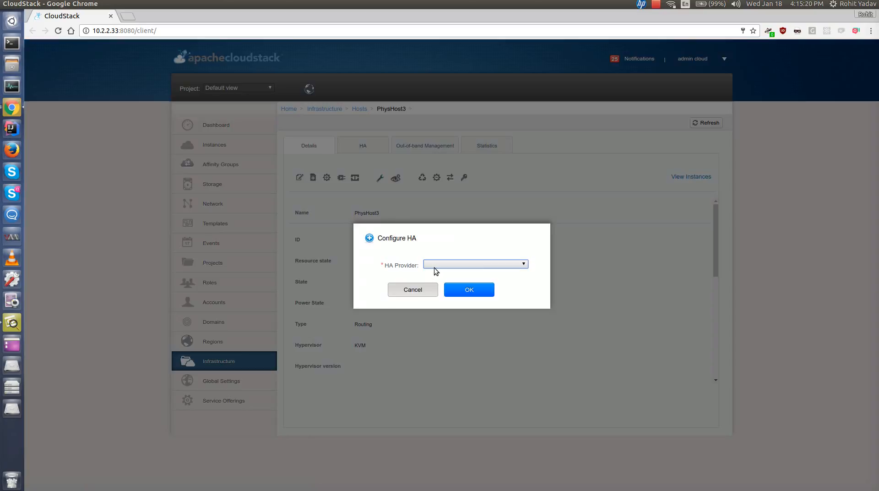
pyautogui.click(436, 266)
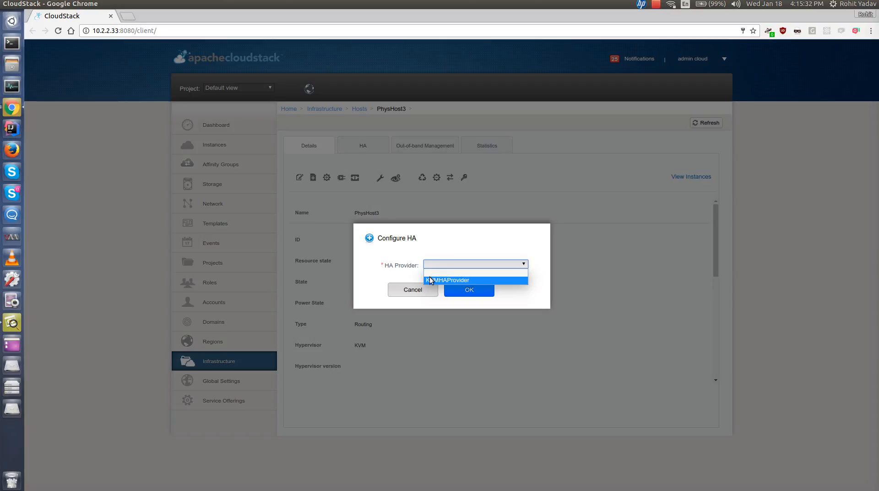
pyautogui.click(430, 280)
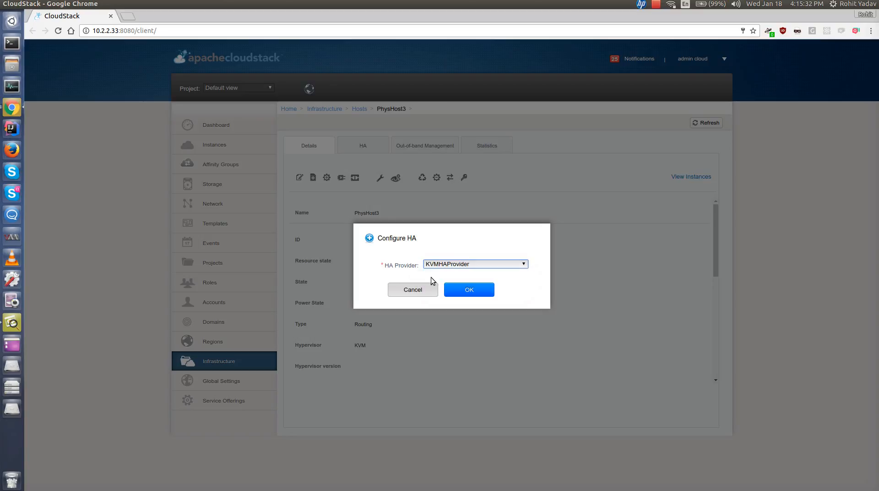
pyautogui.click(457, 289)
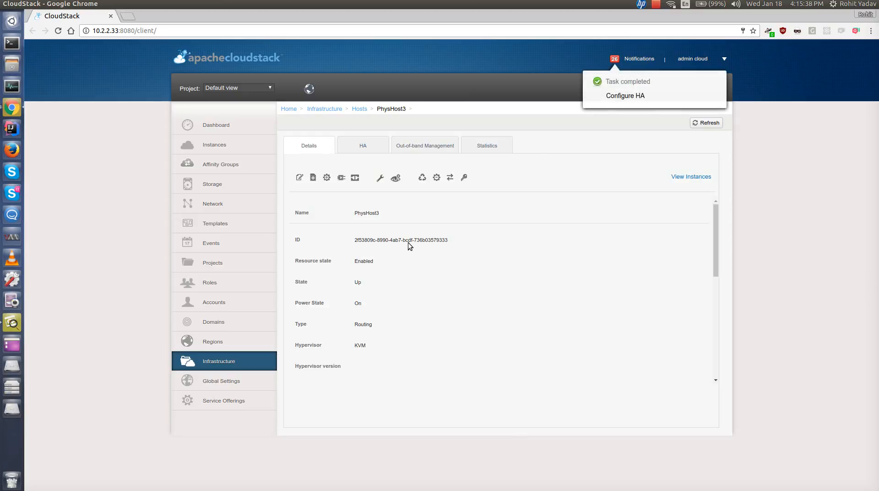
# - Enable HA on host PhysHost3 and confirm
pyautogui.click(365, 151)
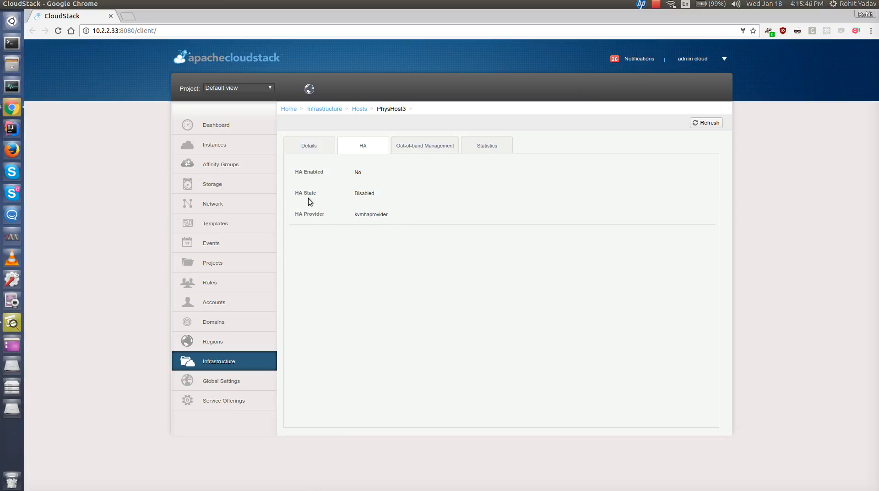
pyautogui.click(309, 146)
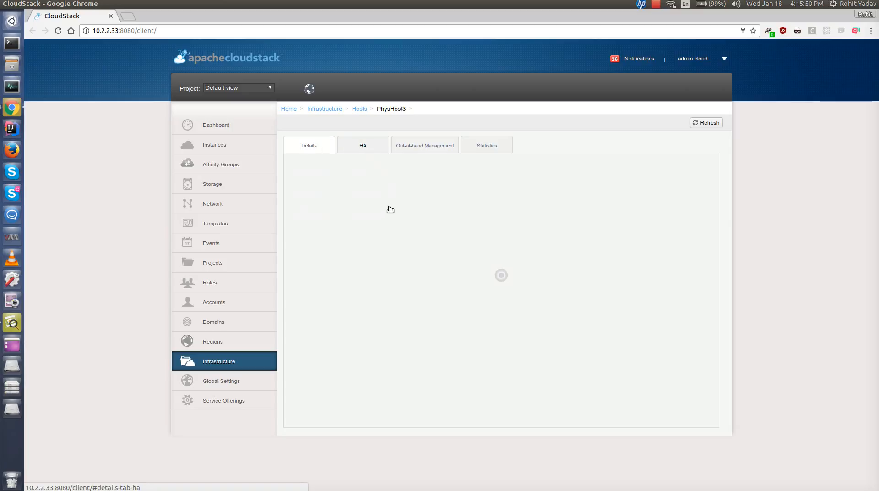
pyautogui.click(397, 181)
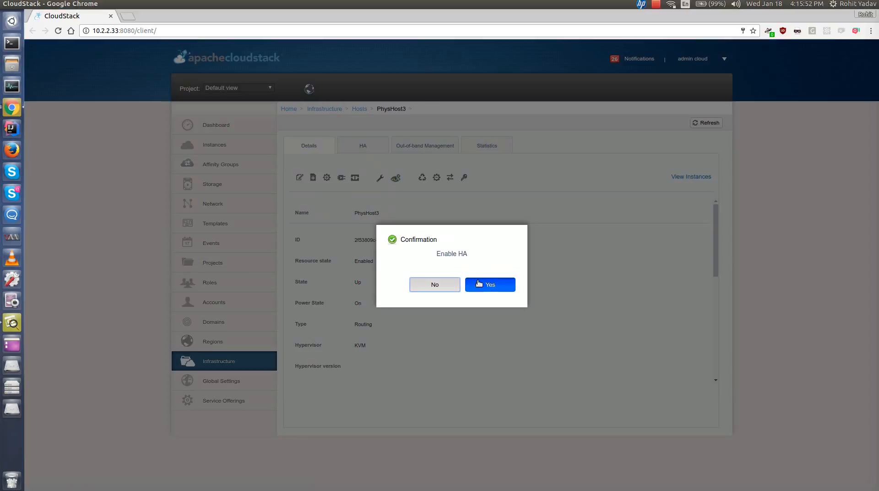
pyautogui.click(479, 286)
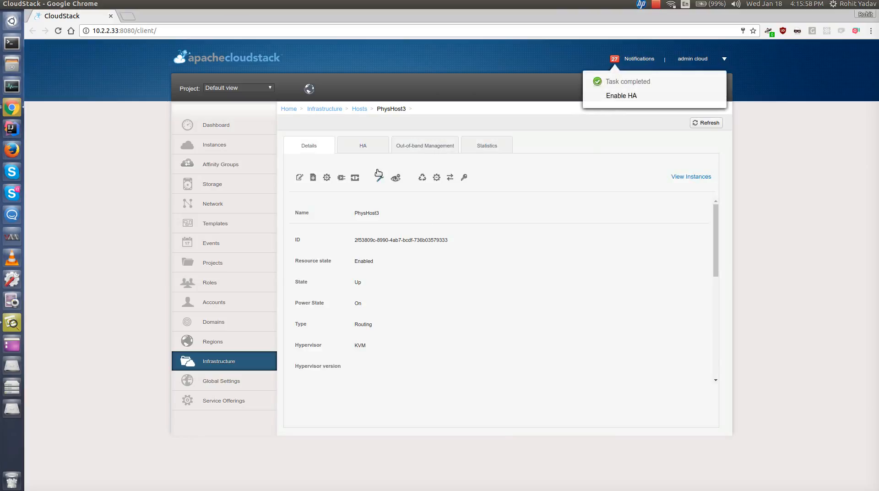
# - Review the host's HA fields and HA tab, then the events list
pyautogui.scroll(-2, 378, 256)
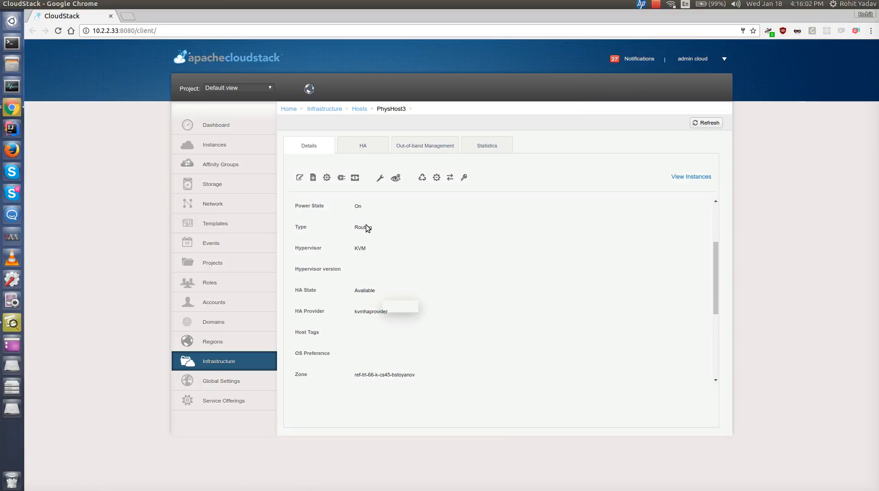
pyautogui.click(363, 145)
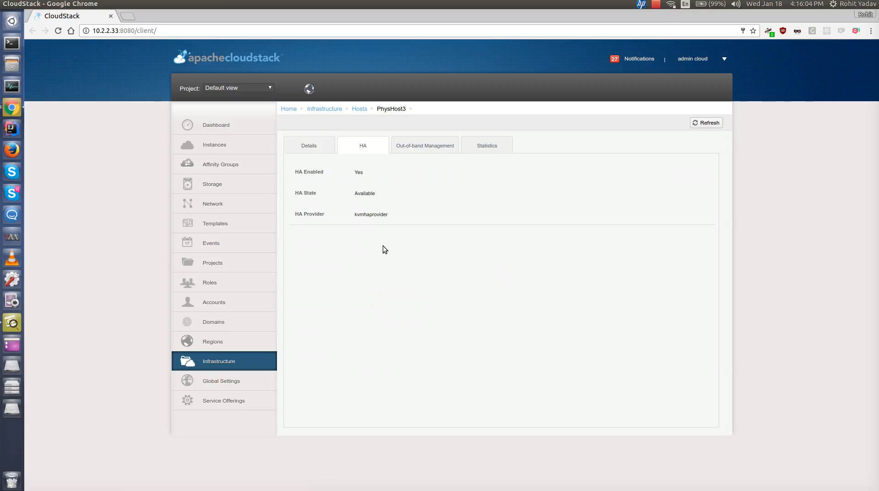
pyautogui.click(251, 246)
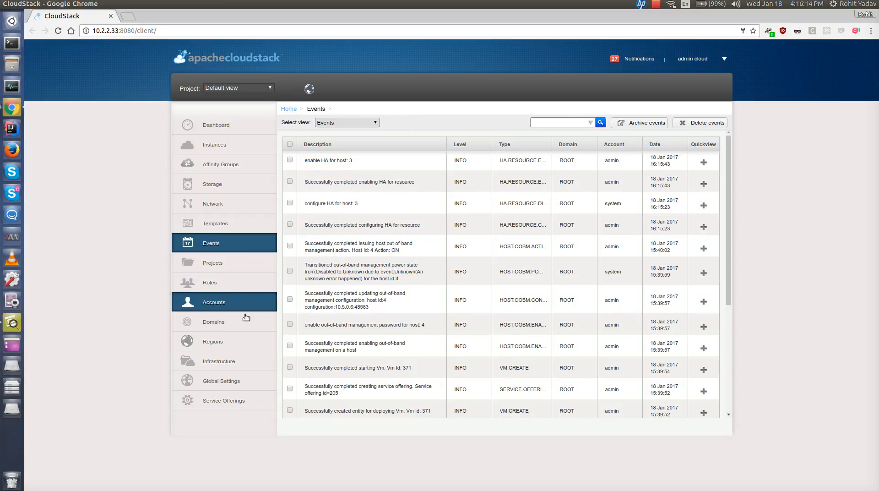
# - Reopen host PhysHost3 from the Infrastructure hosts list
pyautogui.click(239, 357)
pyautogui.click(655, 213)
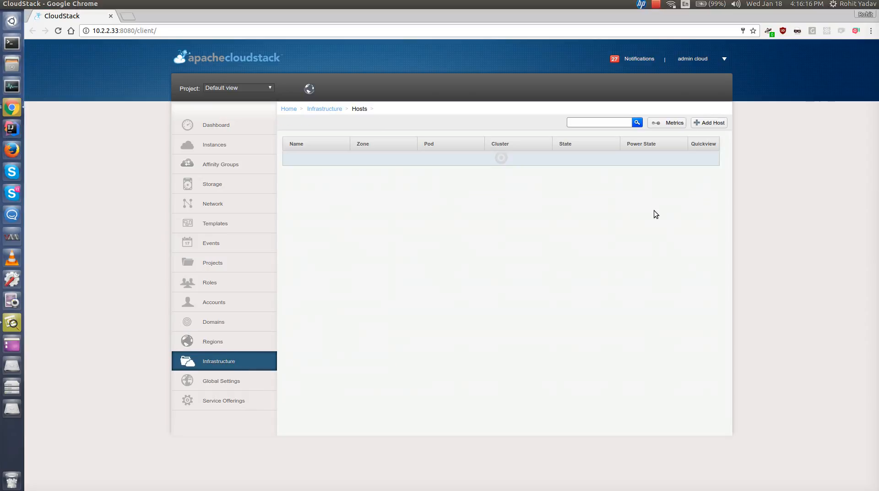
pyautogui.click(322, 173)
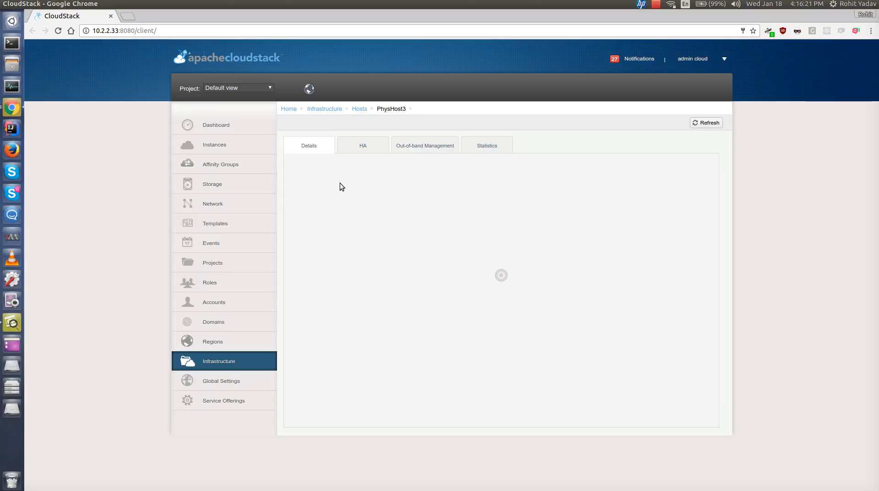
# - Open the terminal's PhysHost3 session and check the cloudstack-agent service status
pyautogui.press('F12')
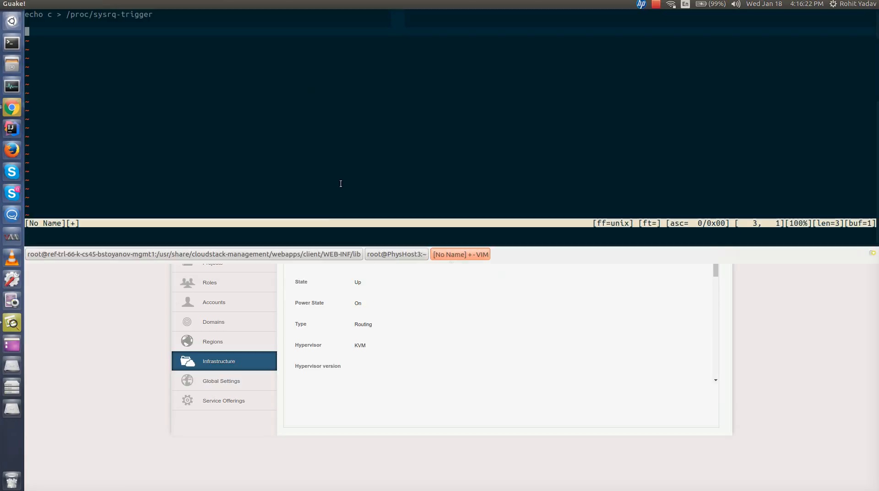
pyautogui.hotkey('ctrl', 'pageup')
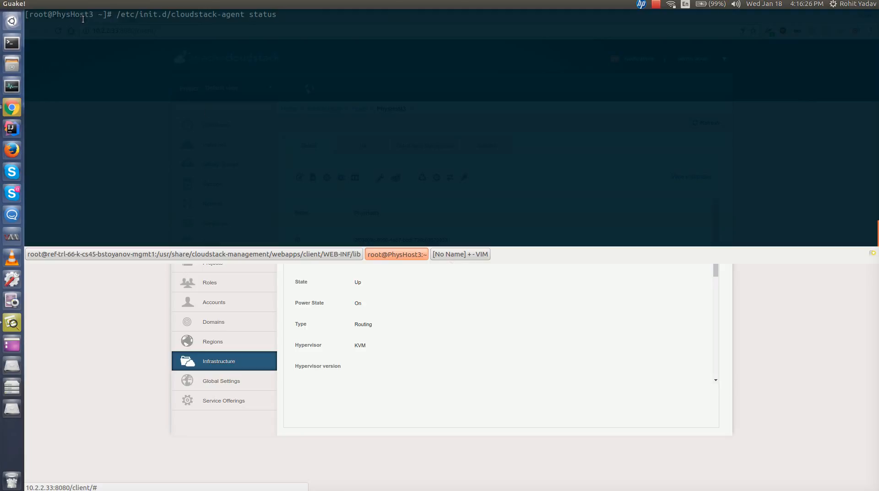
pyautogui.press('Return')
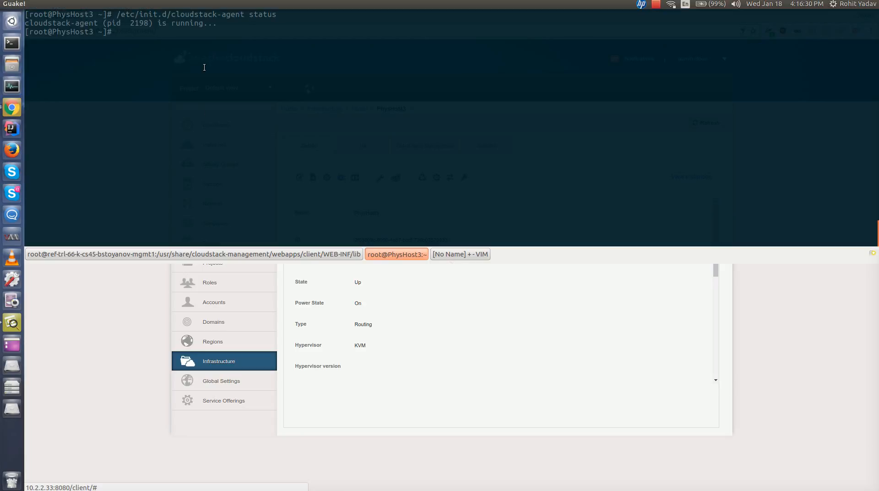
# - Stop the cloudstack-agent service on PhysHost3 with /etc/init.d/cloudstack-agent stop
pyautogui.press('Up')
pyautogui.press('BackSpace')
pyautogui.press('BackSpace')
pyautogui.press('BackSpace')
pyautogui.press('BackSpace')
pyautogui.write('op')
pyautogui.press('Return')
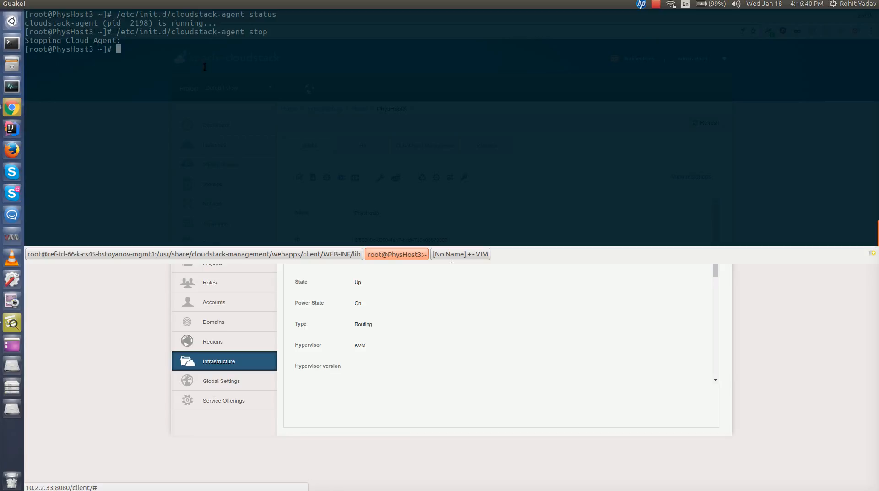
# - Recheck the cloudstack-agent status on PhysHost3 and hide the terminal
pyautogui.press('Up')
pyautogui.press('Up')
pyautogui.press('Return')
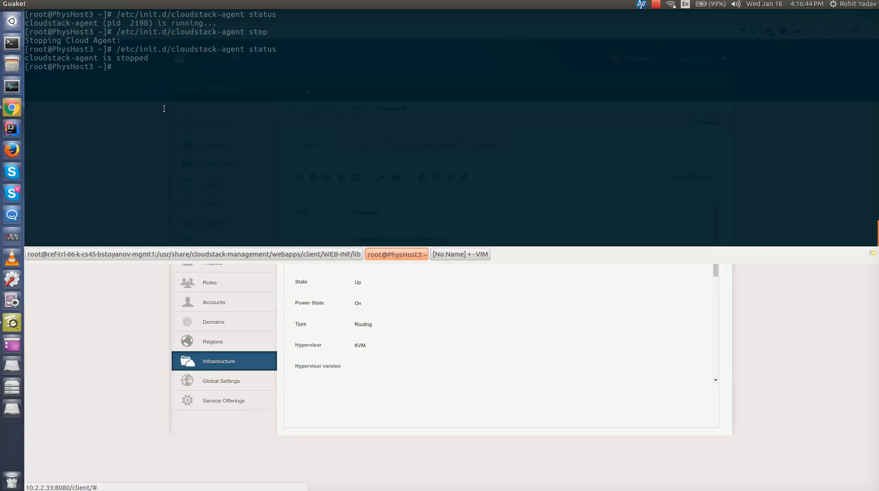
pyautogui.press('F12')
# - Watch the host's HA state on its HA tab by refreshing it repeatedly
pyautogui.click(373, 151)
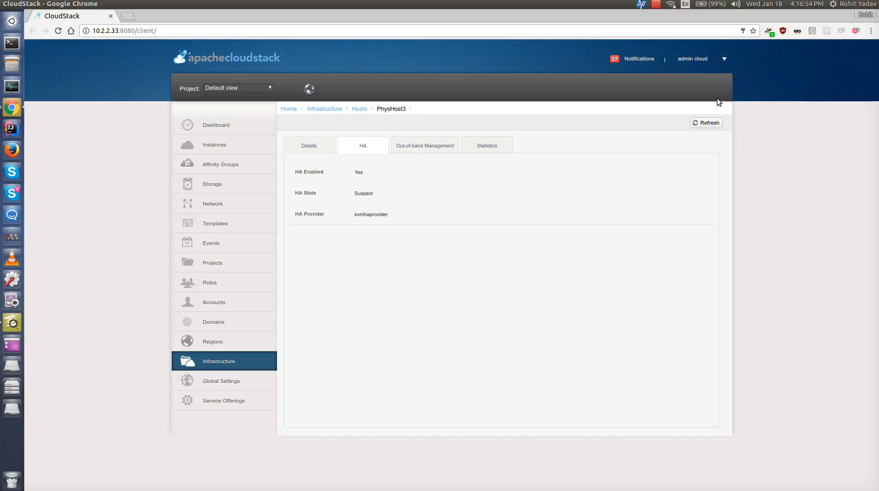
pyautogui.click(696, 125)
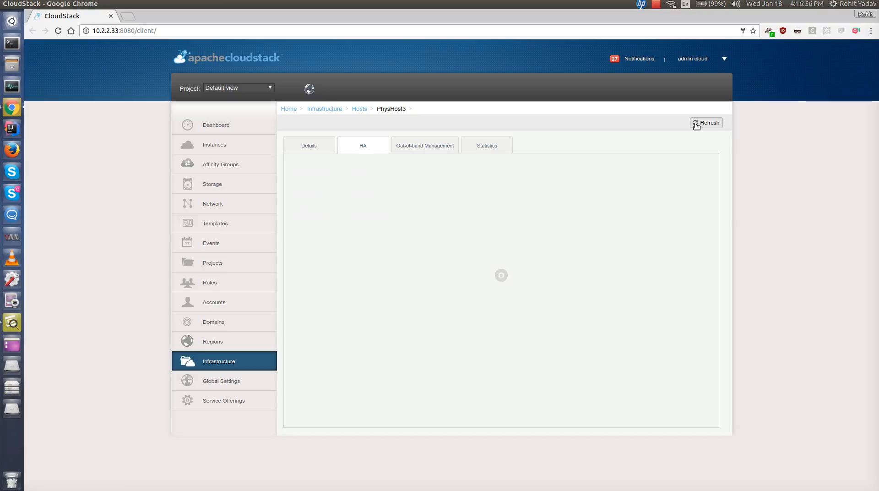
pyautogui.click(696, 124)
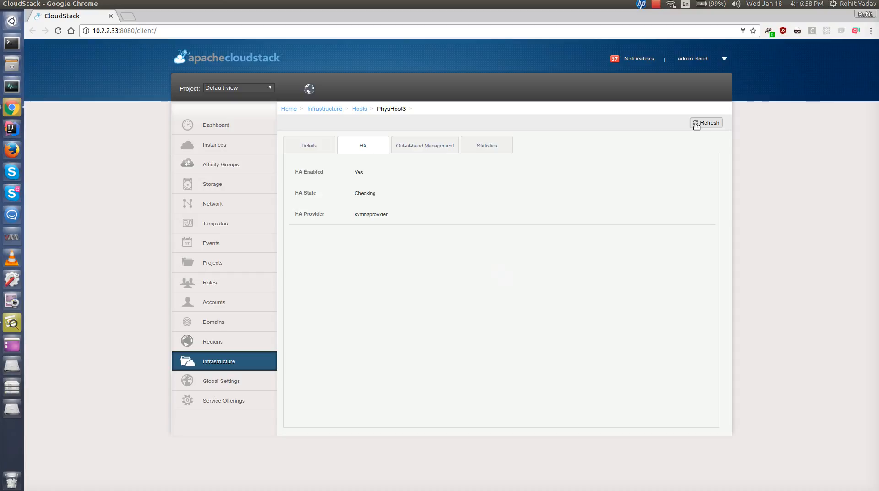
pyautogui.moveTo(350, 196); pyautogui.dragTo(375, 194)
pyautogui.click(356, 196)
pyautogui.doubleClick(366, 195)
pyautogui.click(698, 122)
pyautogui.click(698, 122)
pyautogui.click(698, 122)
pyautogui.click(698, 122)
pyautogui.click(698, 122)
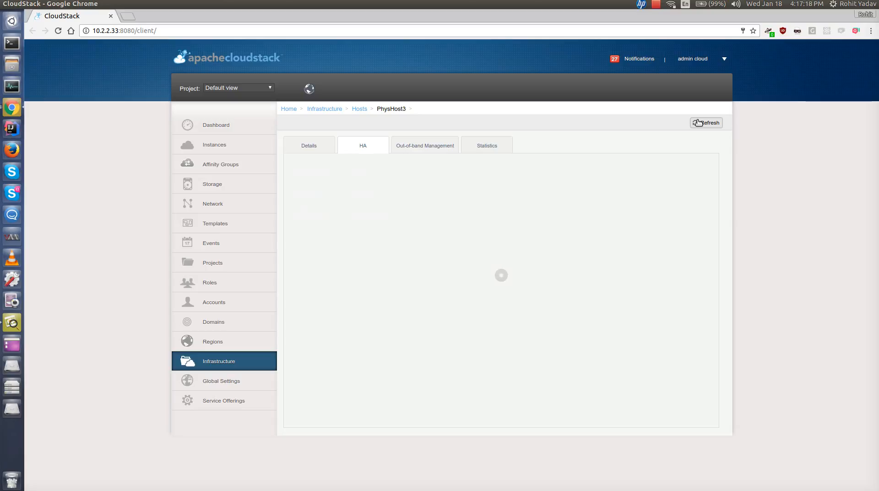
pyautogui.click(698, 122)
pyautogui.click(698, 122)
pyautogui.click(698, 122)
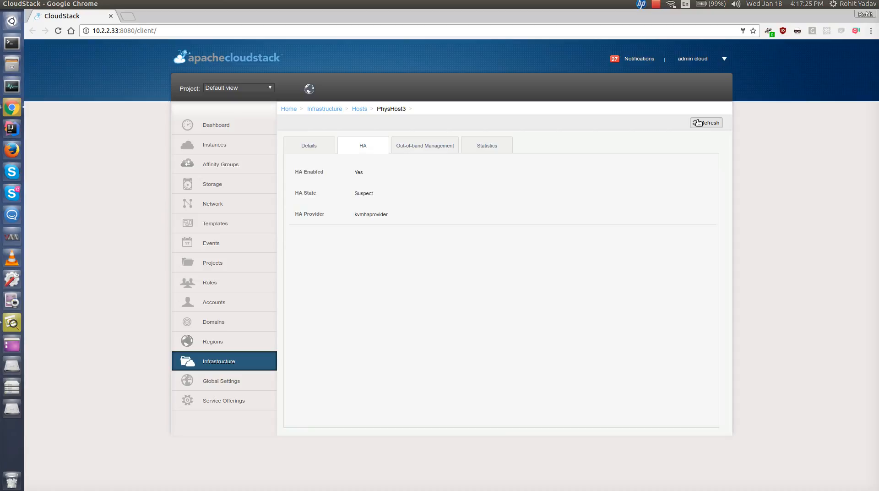
pyautogui.click(698, 123)
pyautogui.click(698, 122)
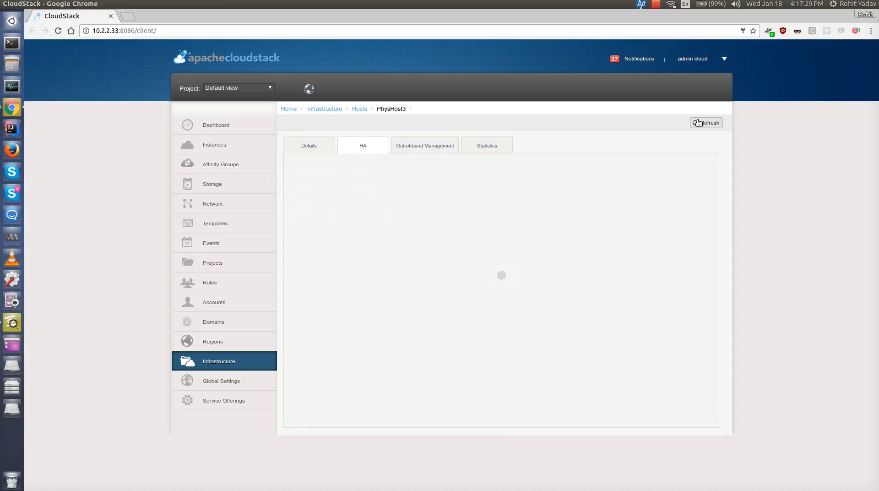
pyautogui.click(698, 122)
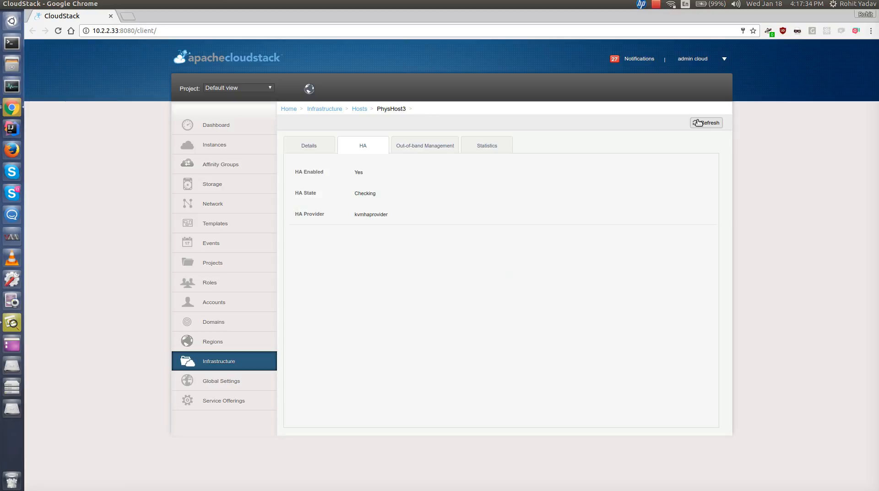
pyautogui.click(698, 122)
pyautogui.click(698, 122)
pyautogui.click(698, 122)
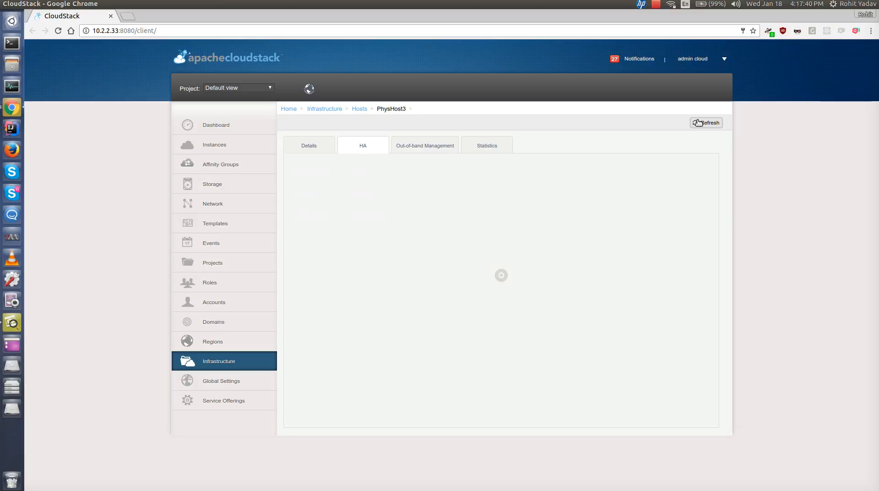
pyautogui.click(698, 122)
pyautogui.click(698, 123)
pyautogui.click(698, 122)
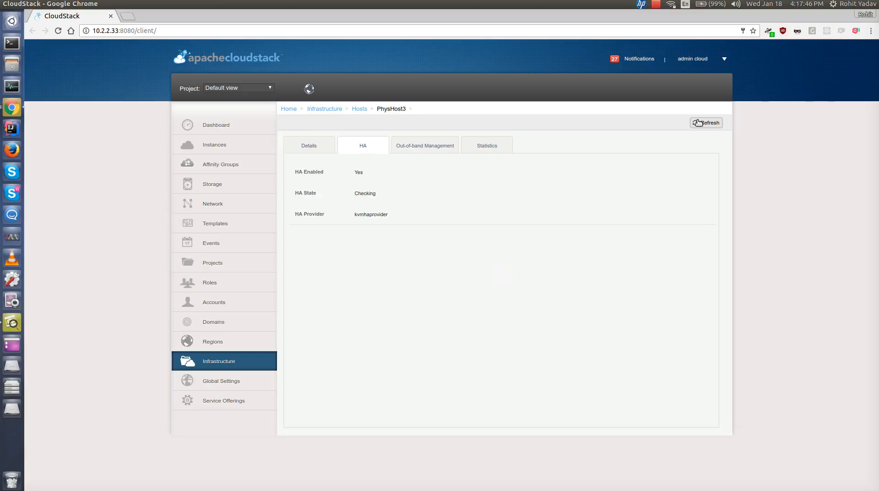
pyautogui.click(698, 123)
pyautogui.click(698, 122)
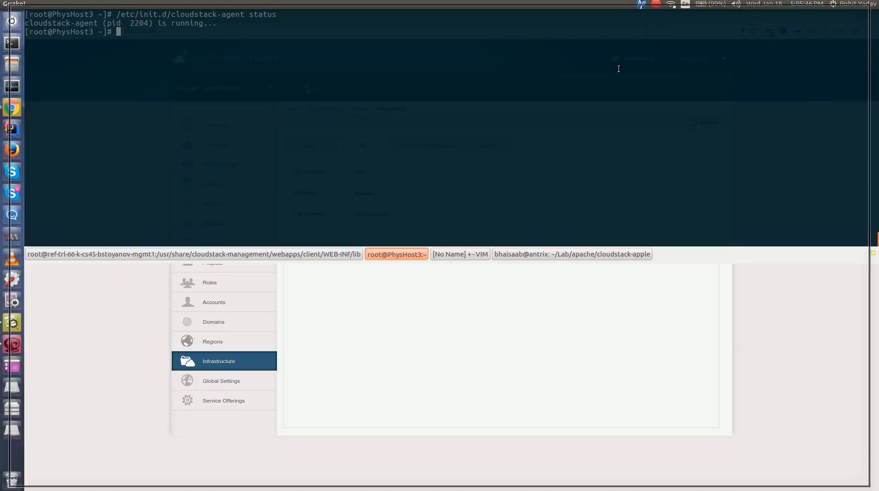
# - Check the cloudstack-agent service status on PhysHost3 again in the terminal
pyautogui.press('Up')
pyautogui.press('Return')
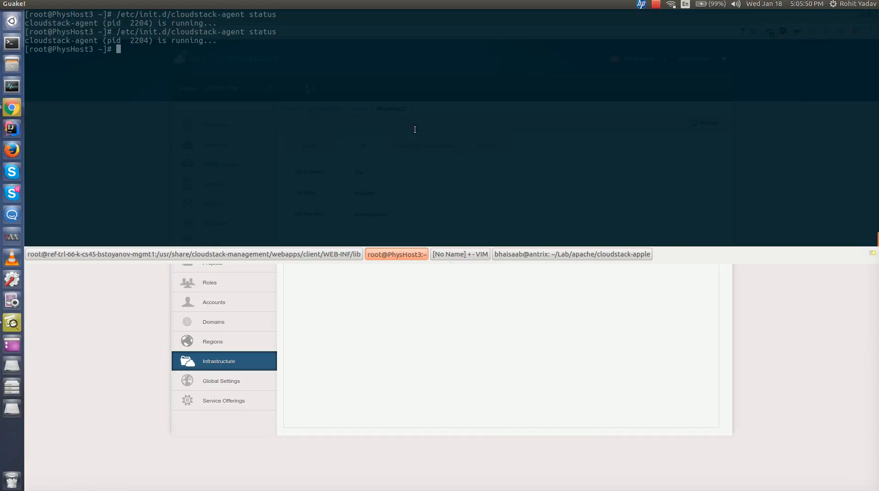
# - Refresh PhysHost3's HA tab, then review its details and list the instances running on it
pyautogui.press('F12')
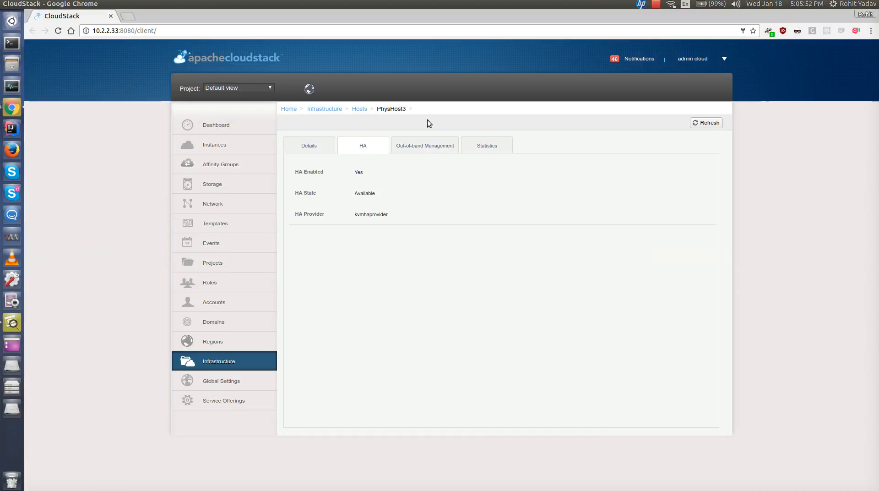
pyautogui.click(701, 123)
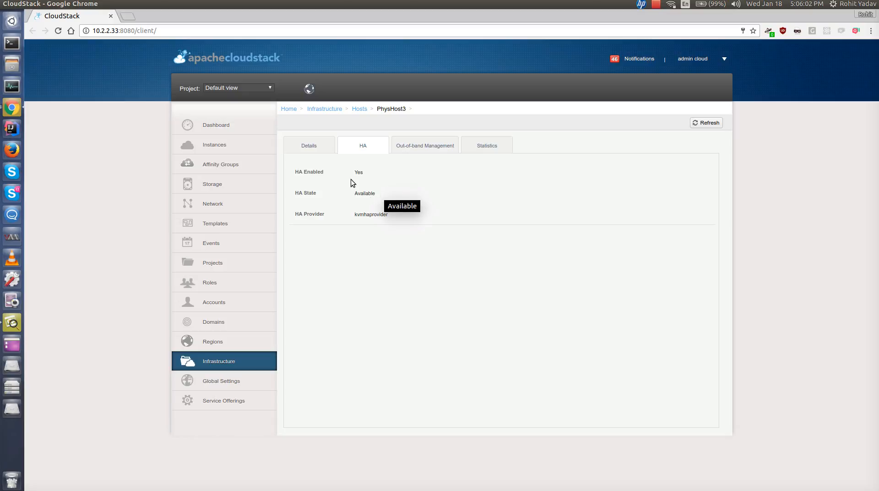
pyautogui.click(303, 147)
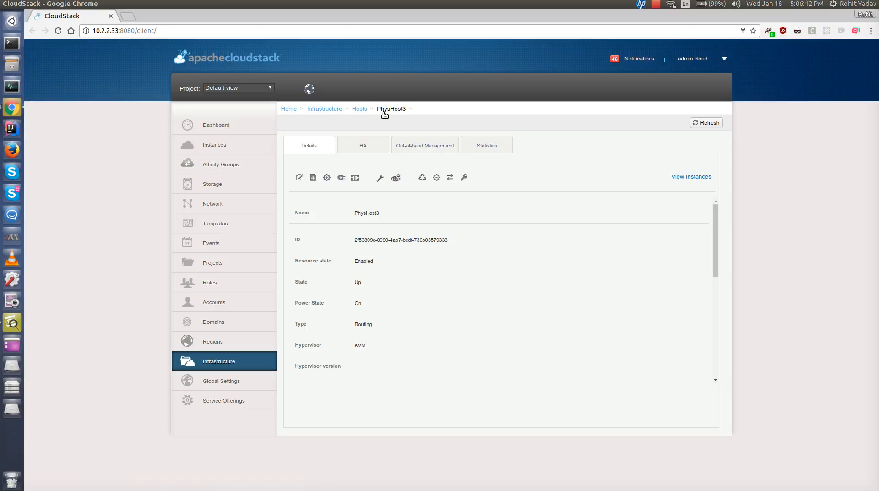
pyautogui.click(692, 177)
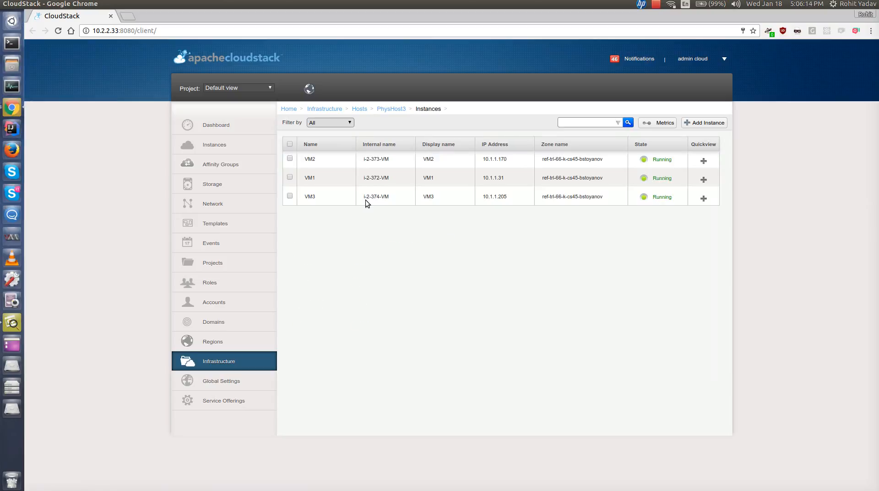
pyautogui.click(389, 108)
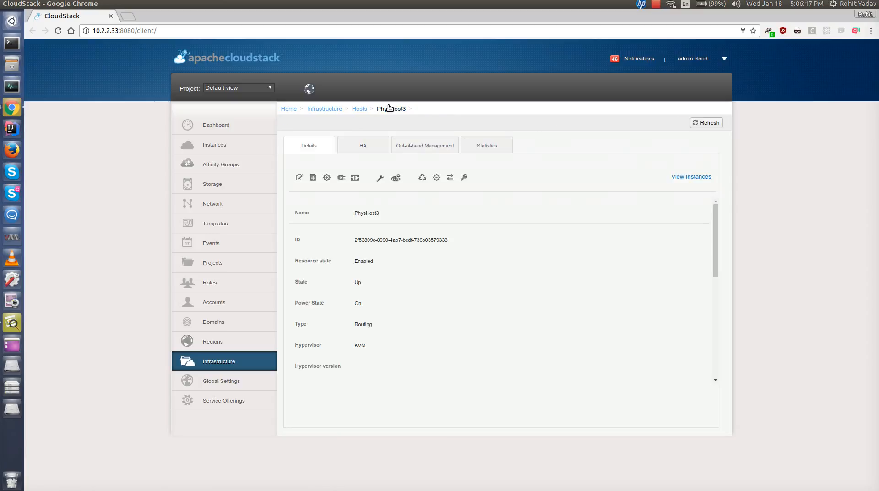
# - Copy the echo c > /proc/sysrq-trigger command from the scratch Vim buffer
pyautogui.press('F12')
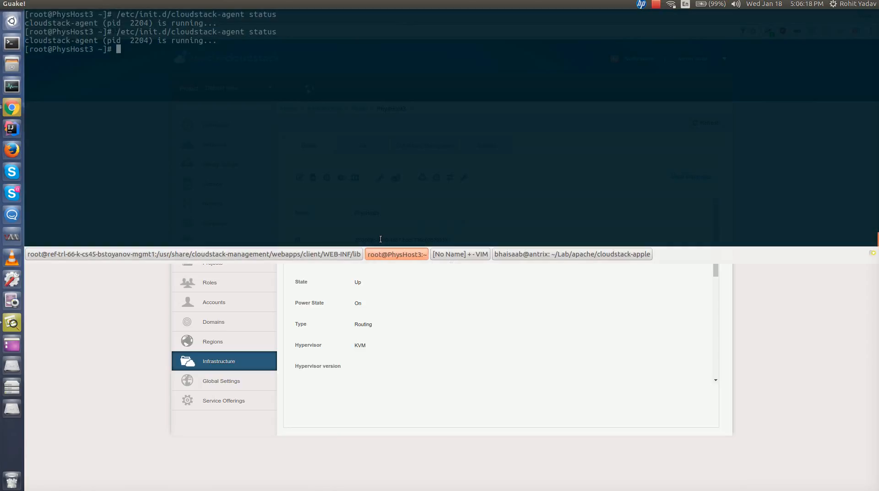
pyautogui.click(444, 254)
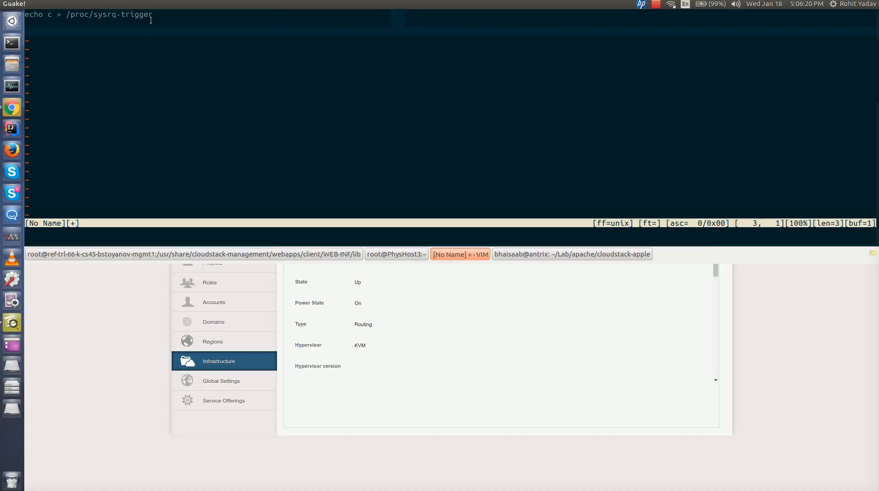
pyautogui.moveTo(153, 14); pyautogui.dragTo(27, 13)
pyautogui.hotkey('ctrl', 'c')
pyautogui.rightClick(35, 11)
pyautogui.click(45, 15)
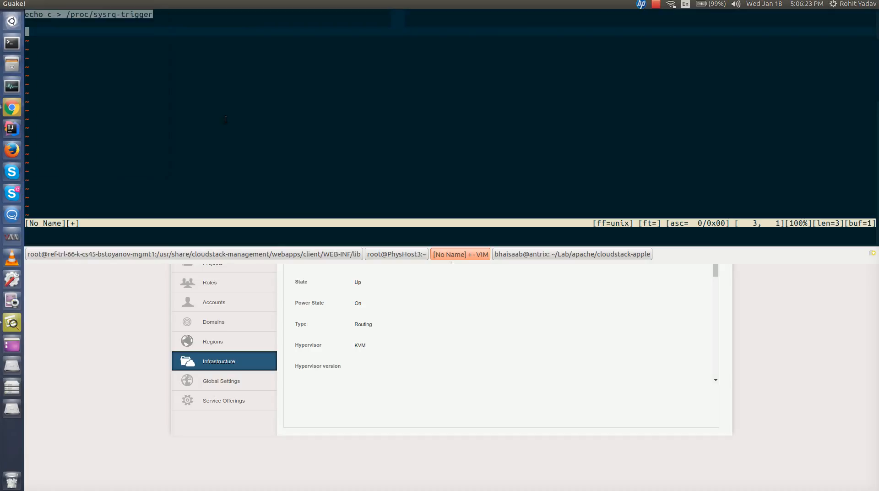
# - On PhysHost3, print the date and paste and run echo c > /proc/sysrq-trigger to crash the host
pyautogui.click(401, 257)
pyautogui.press('Return')
pyautogui.press('Return')
pyautogui.press('Return')
pyautogui.write('date')
pyautogui.press('Return')
pyautogui.tripleClick(311, 145)
pyautogui.hotkey('ctrl', 'shift', 'v')
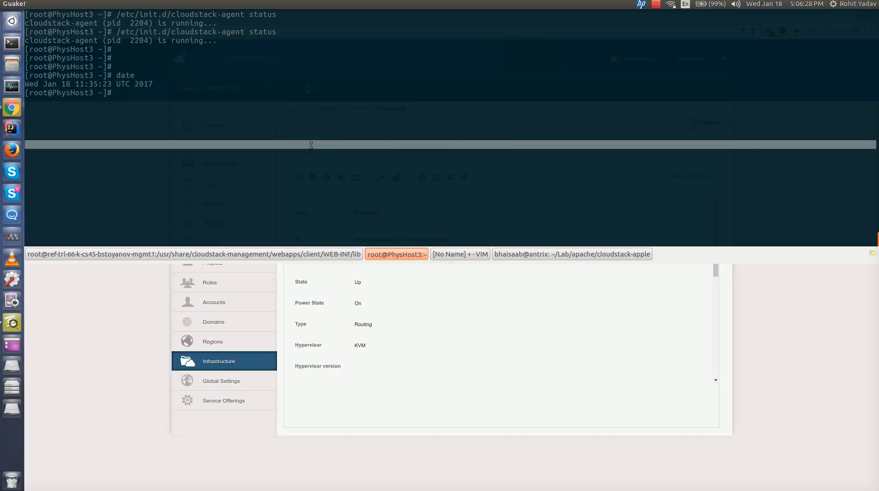
pyautogui.click(315, 178)
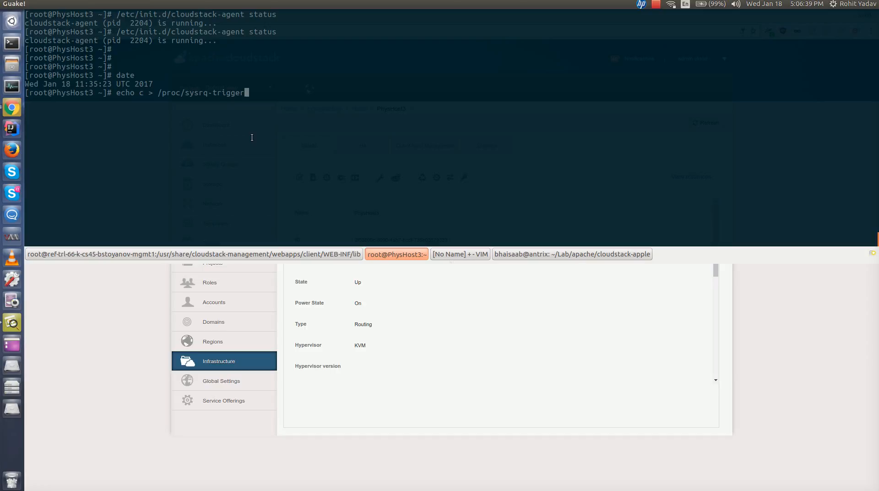
pyautogui.press('F12')
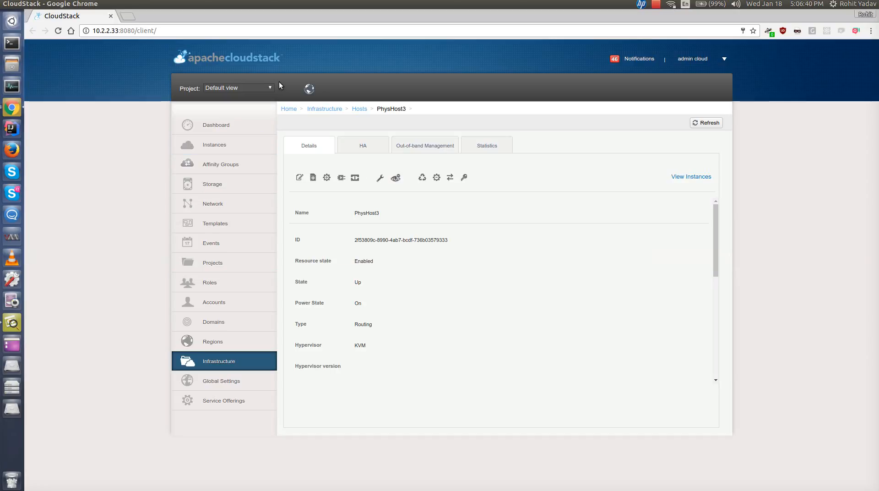
# - Check PhysHost3's state in the hosts list and its HA state on the HA and Details tabs
pyautogui.click(357, 111)
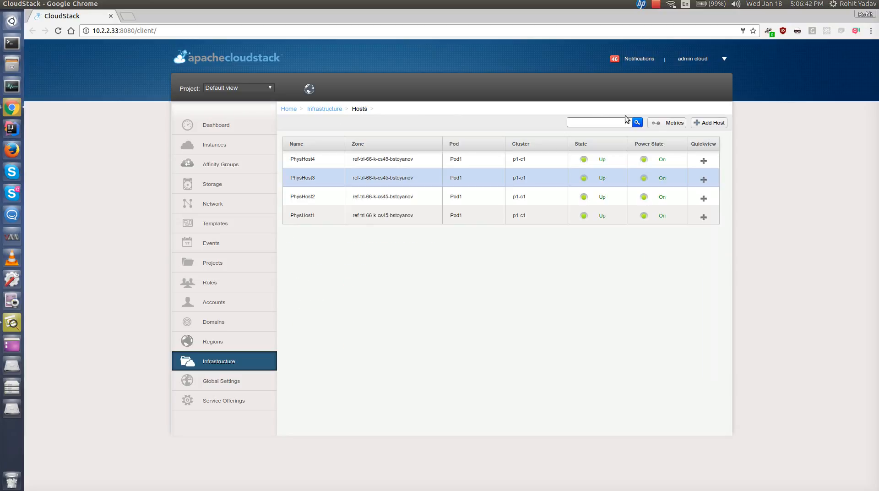
pyautogui.click(637, 124)
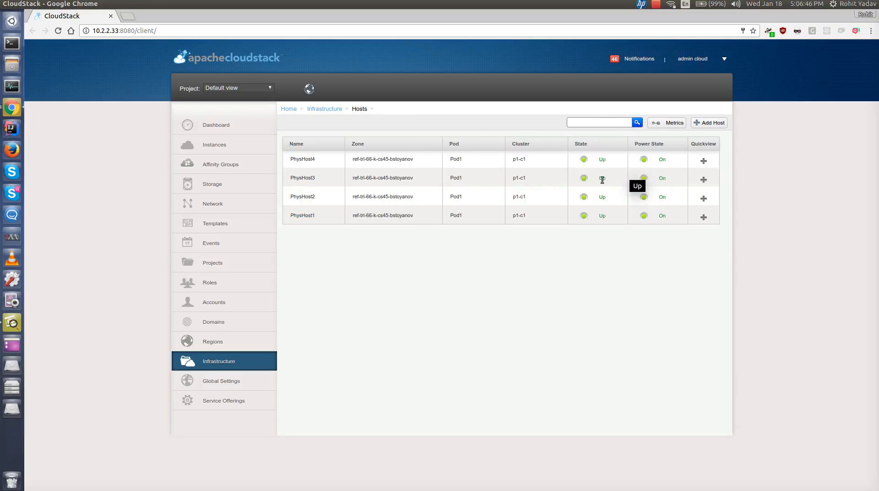
pyautogui.click(637, 123)
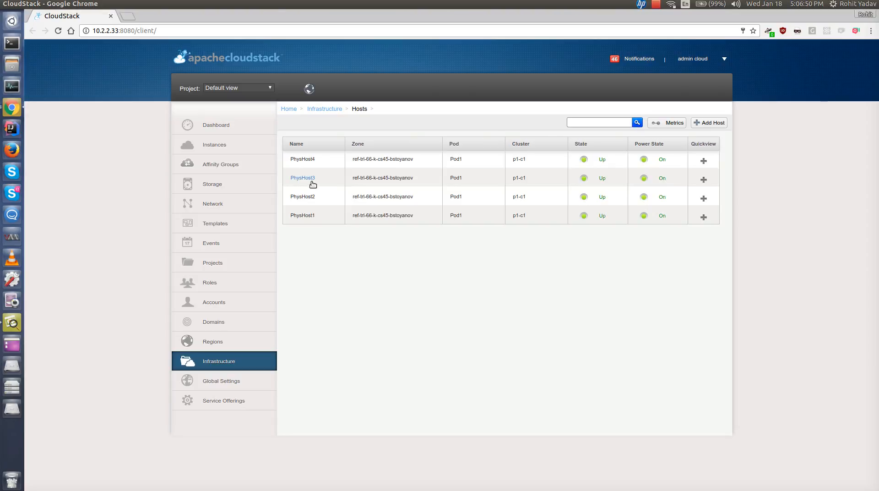
pyautogui.click(309, 179)
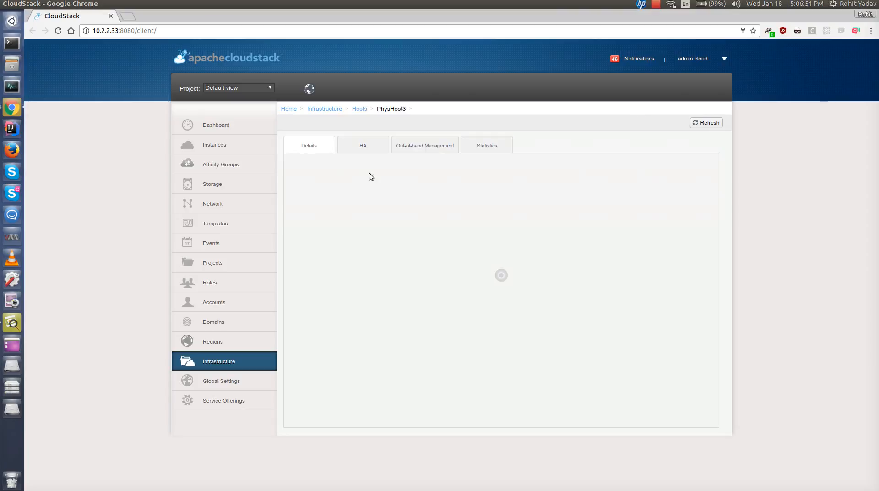
pyautogui.click(364, 146)
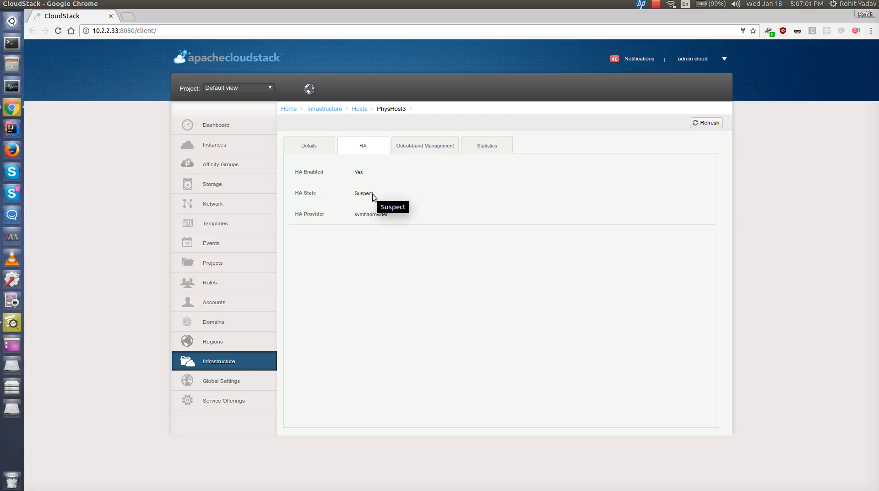
pyautogui.click(694, 123)
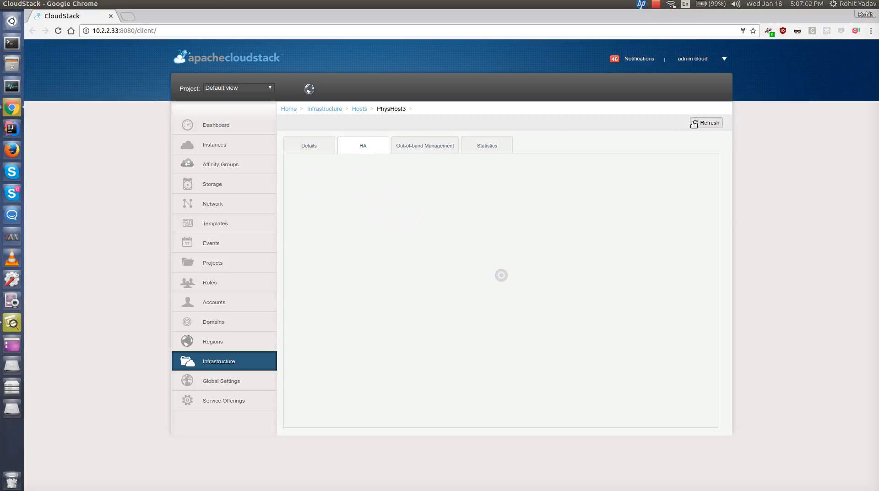
pyautogui.click(694, 124)
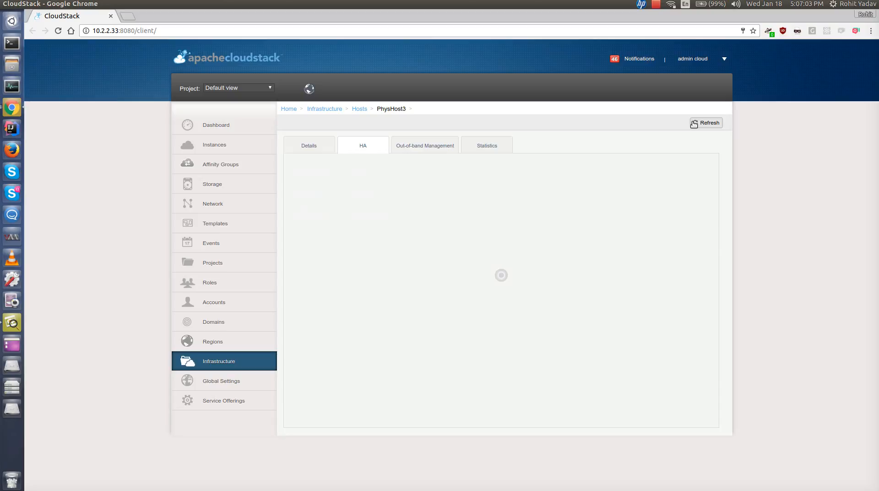
pyautogui.click(315, 147)
pyautogui.click(702, 123)
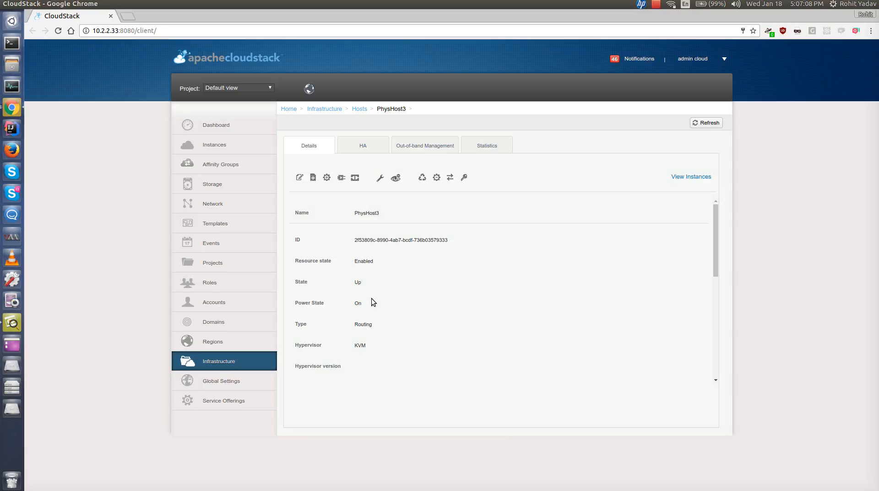
pyautogui.scroll(-2, 455, 296)
pyautogui.scroll(-2, 455, 296)
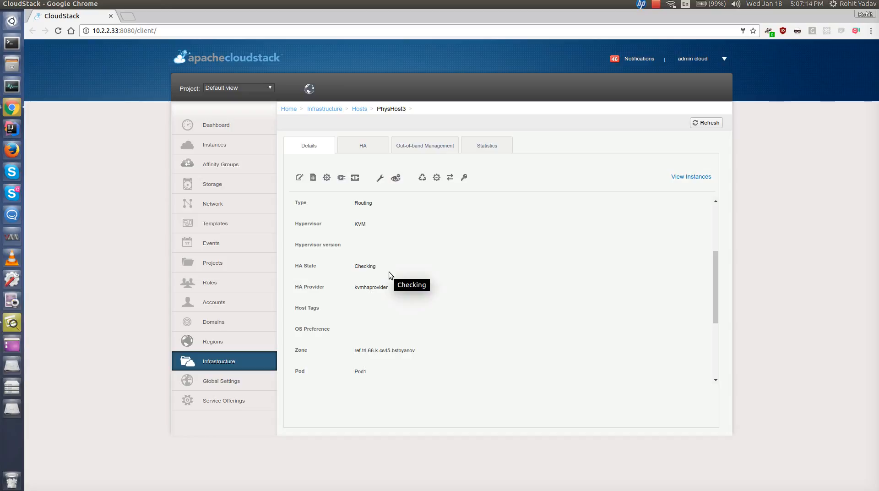
# - Restart tailing the management server log filtered for HA in the management server terminal
pyautogui.press('F12')
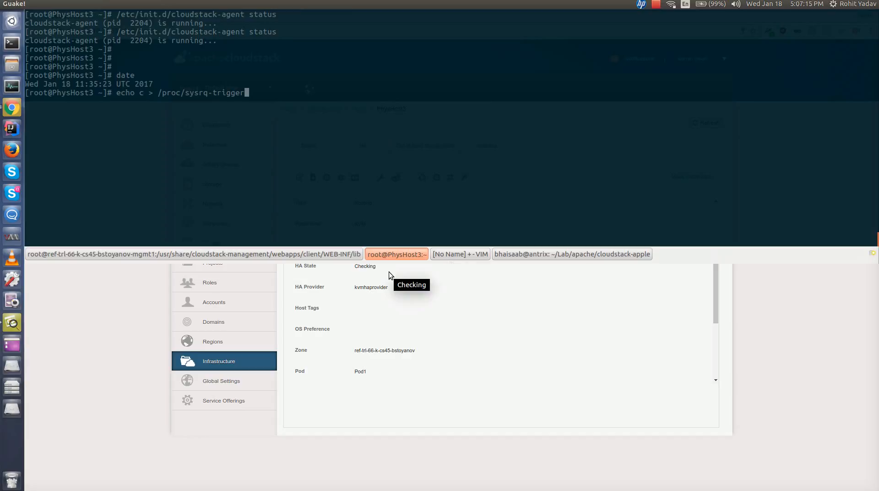
pyautogui.click(312, 254)
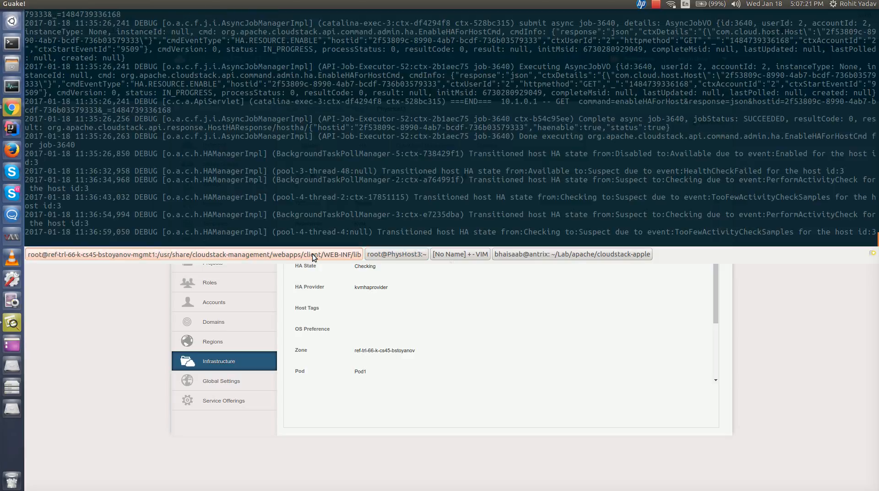
pyautogui.hotkey('ctrl', 'l')
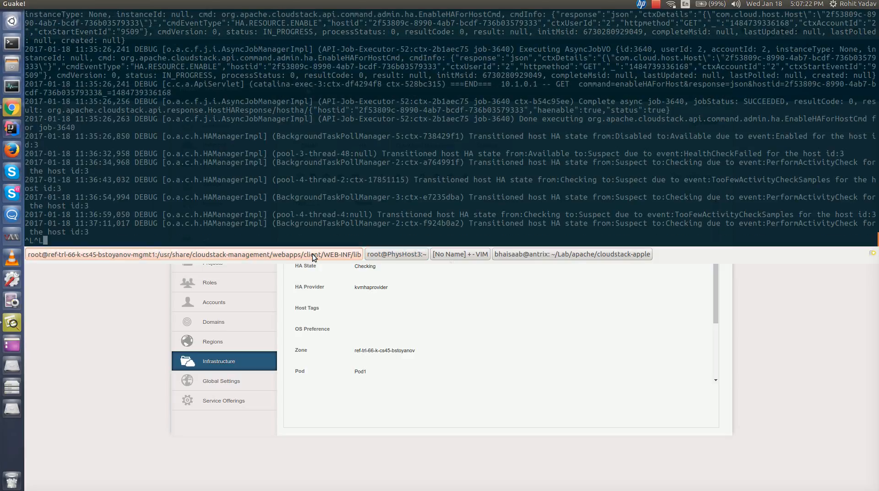
pyautogui.press('Up')
pyautogui.press('Return')
pyautogui.hotkey('ctrl', 'c')
pyautogui.press('Up')
pyautogui.press('Return')
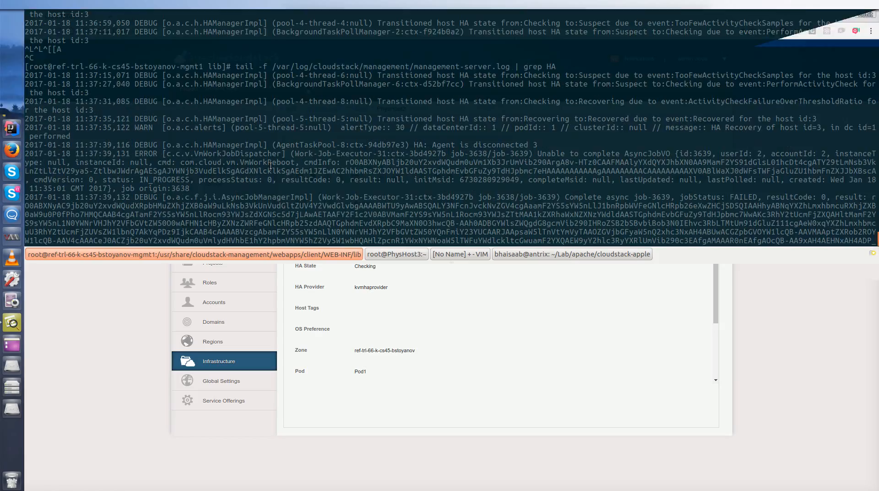
# - Dismiss the popup dialog on the host's page
pyautogui.scroll(3, 434, 170)
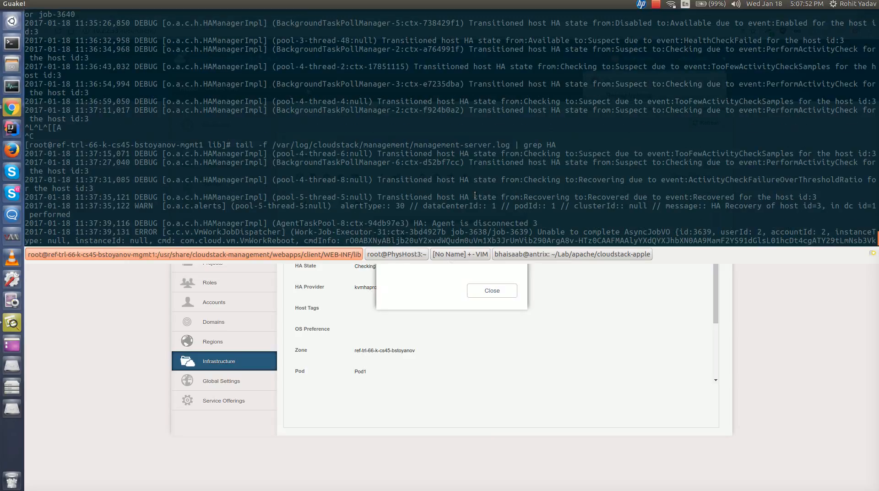
pyautogui.press('F12')
pyautogui.click(508, 292)
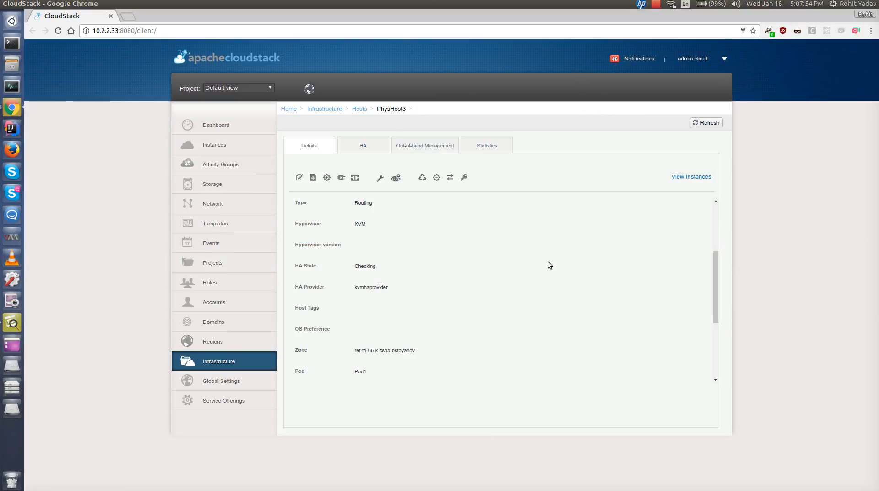
# - Review the host HA state transitions recorded in the management server log
pyautogui.press('F12')
pyautogui.press('F12')
pyautogui.press('F12')
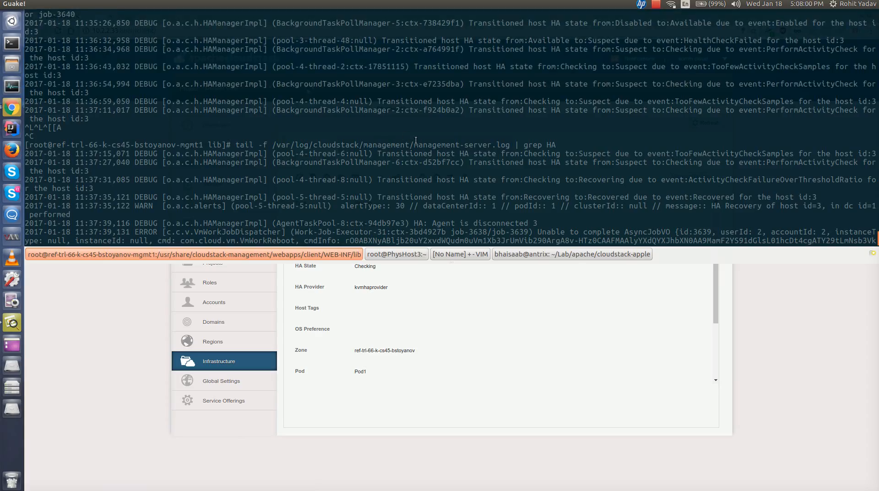
pyautogui.tripleClick(532, 182)
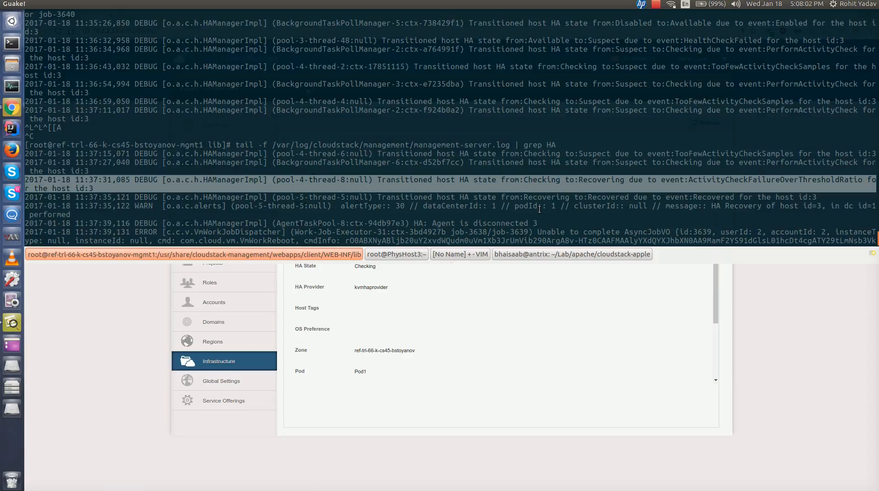
pyautogui.click(532, 205)
pyautogui.moveTo(511, 197); pyautogui.dragTo(524, 215)
pyautogui.click(525, 215)
pyautogui.scroll(-1, 526, 218)
pyautogui.scroll(-1, 527, 219)
pyautogui.scroll(-4, 526, 219)
# - Open the host's HA tab to check its current HA state
pyautogui.press('F12')
pyautogui.click(361, 146)
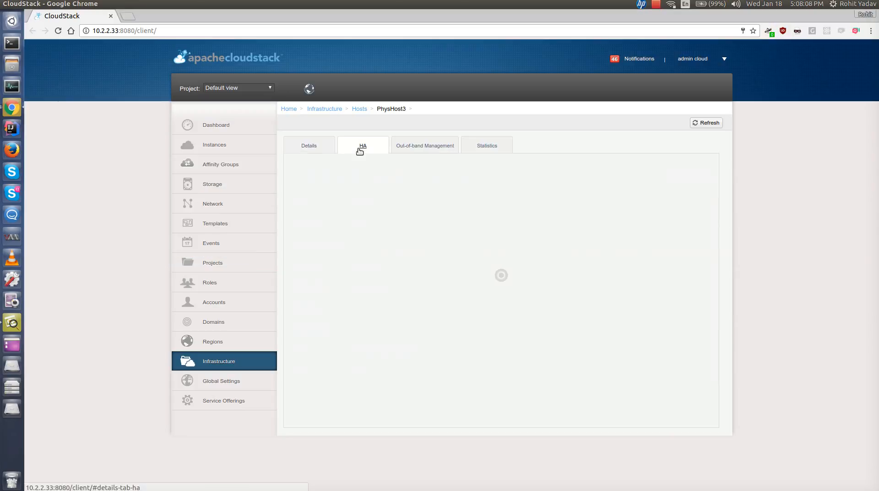
pyautogui.moveTo(355, 194); pyautogui.dragTo(377, 198)
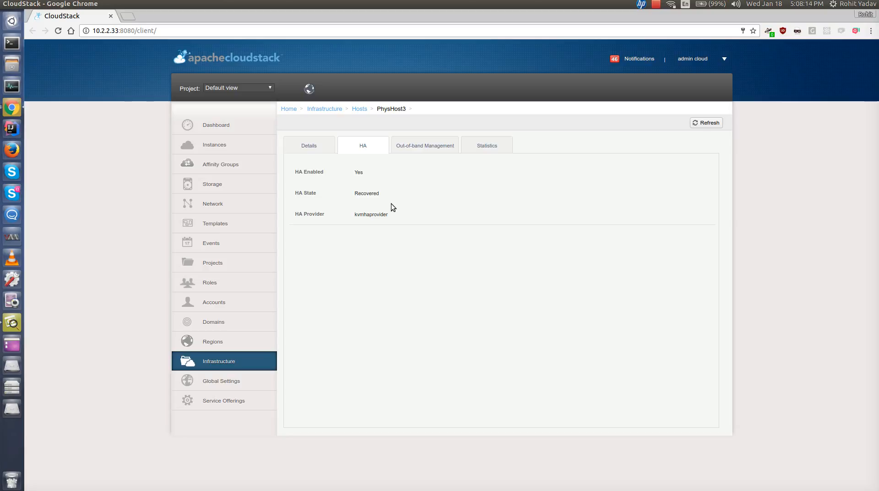
pyautogui.press('F12')
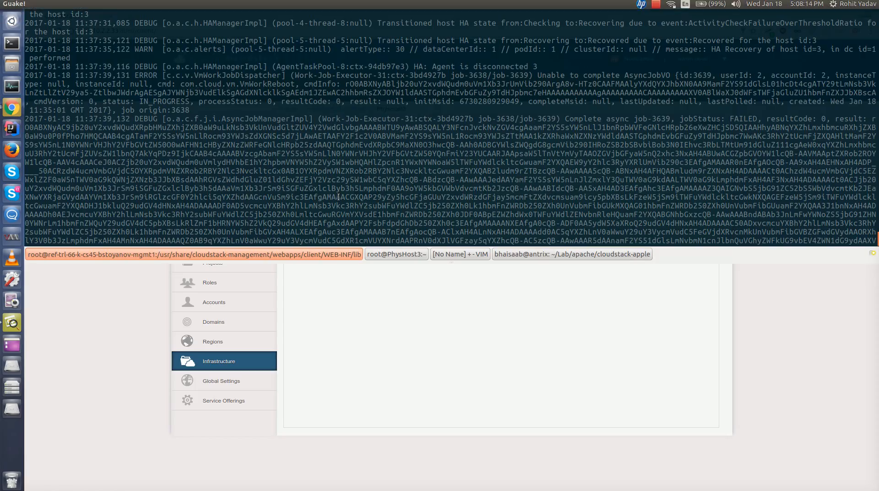
pyautogui.click(389, 254)
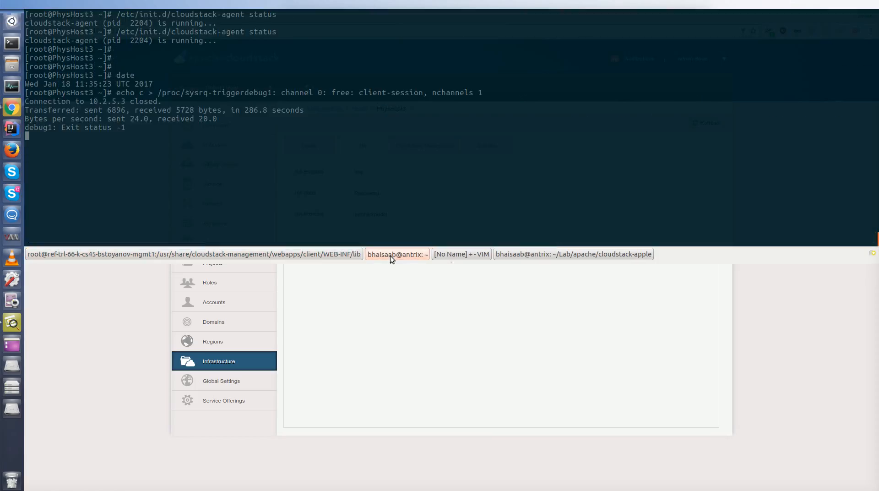
pyautogui.press('Up')
pyautogui.press('Return')
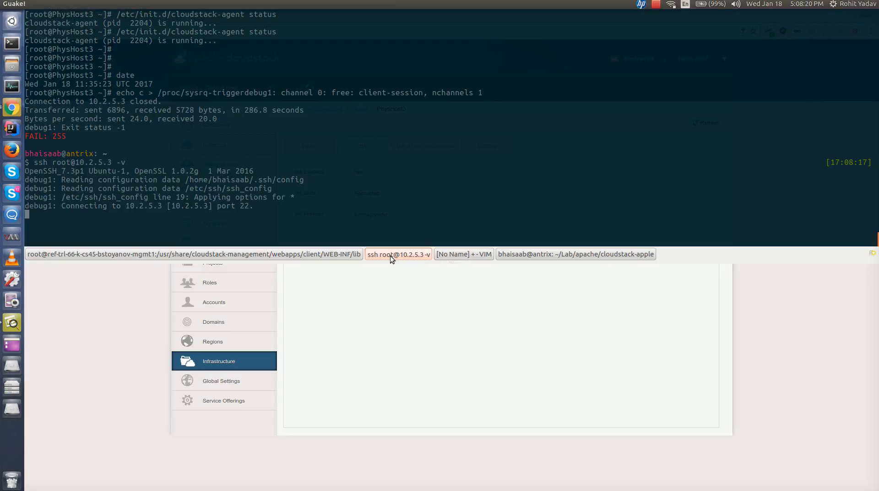
pyautogui.click(280, 257)
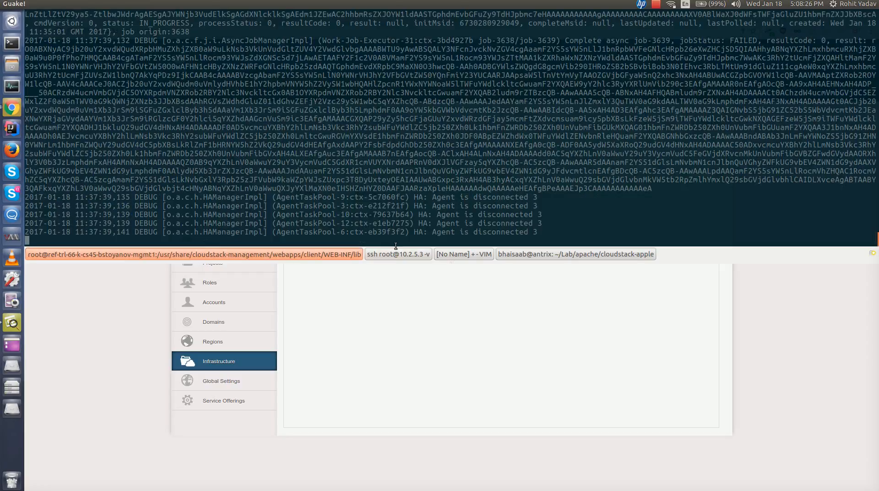
pyautogui.press('F12')
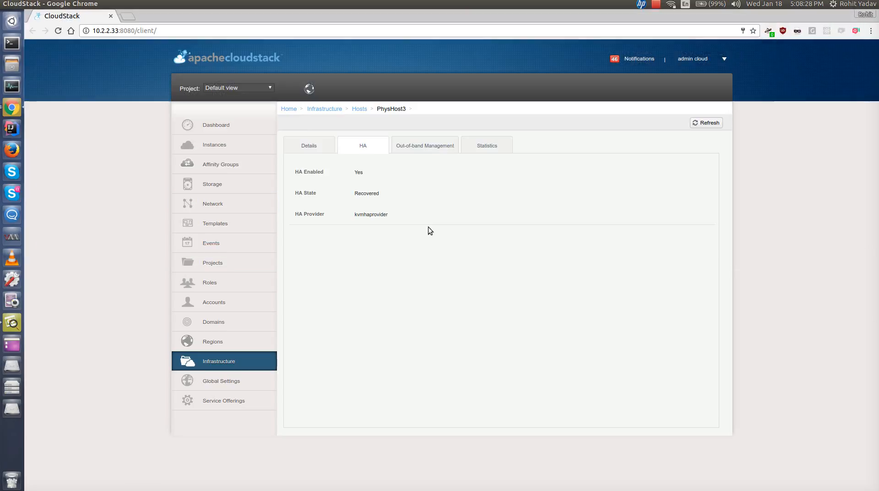
# - Review PhysHost3's Details and HA tabs, refreshing to check the host state and HA state
pyautogui.click(304, 143)
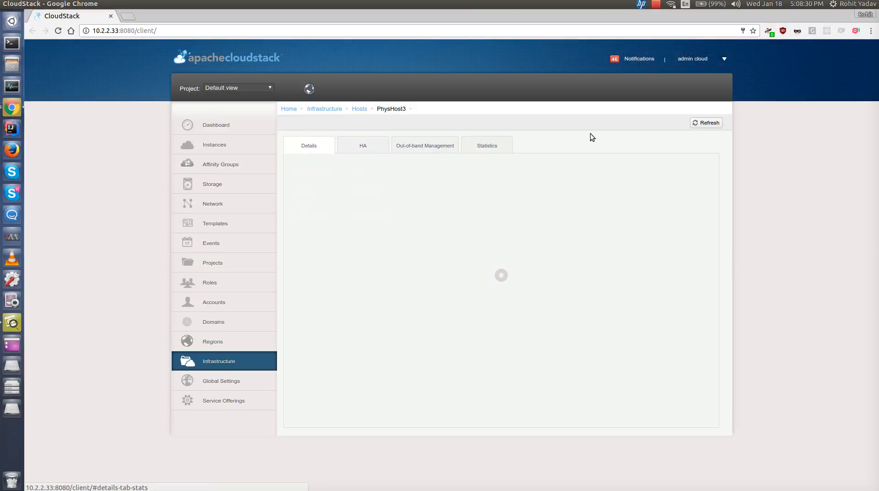
pyautogui.click(706, 123)
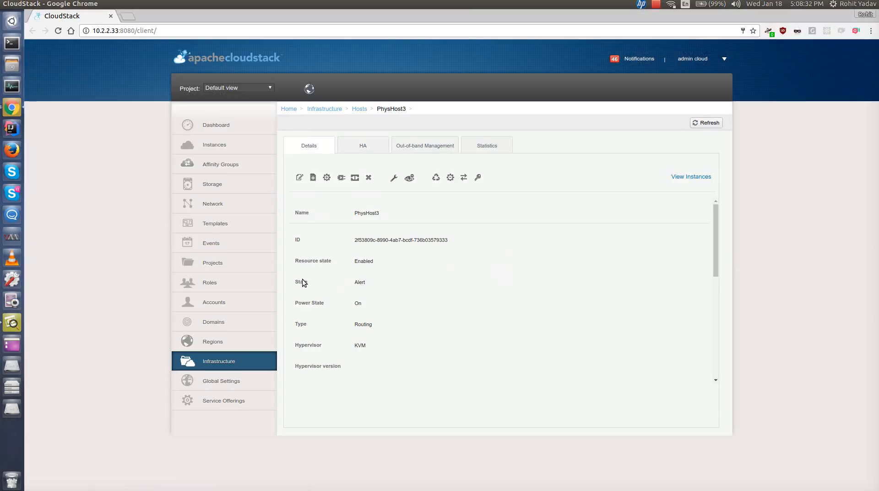
pyautogui.doubleClick(357, 286)
pyautogui.click(372, 288)
pyautogui.scroll(-3, 376, 301)
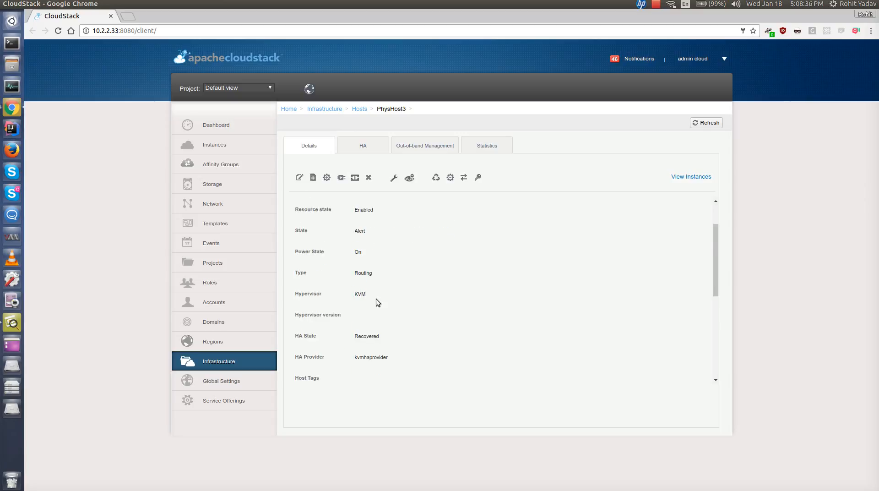
pyautogui.click(379, 147)
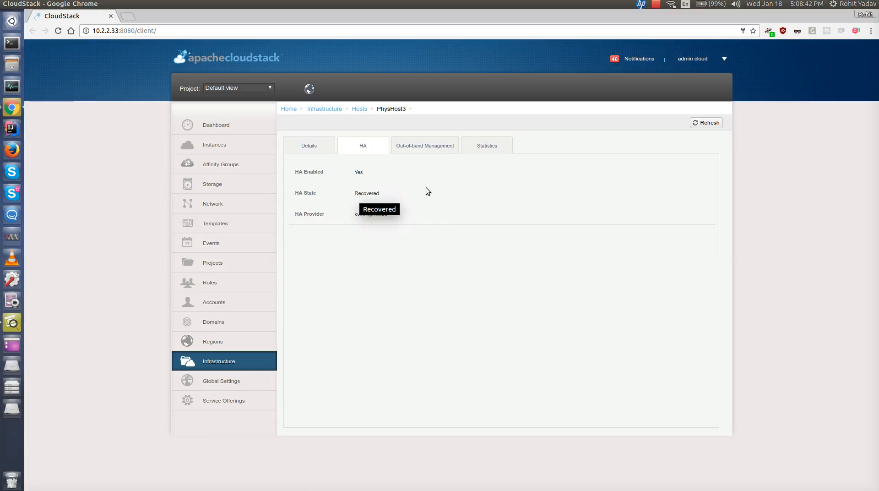
pyautogui.click(696, 124)
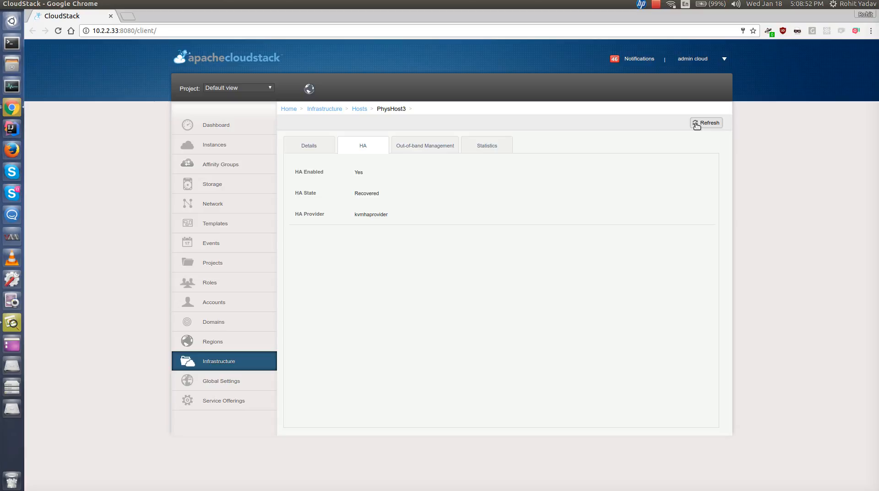
pyautogui.click(707, 122)
pyautogui.press('F12')
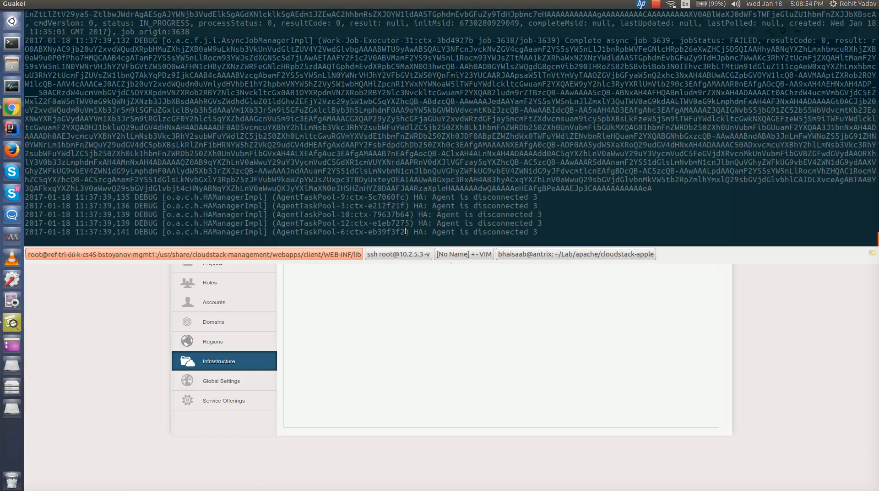
pyautogui.click(397, 254)
pyautogui.hotkey('ctrl', 'c')
pyautogui.press('Up')
pyautogui.press('Return')
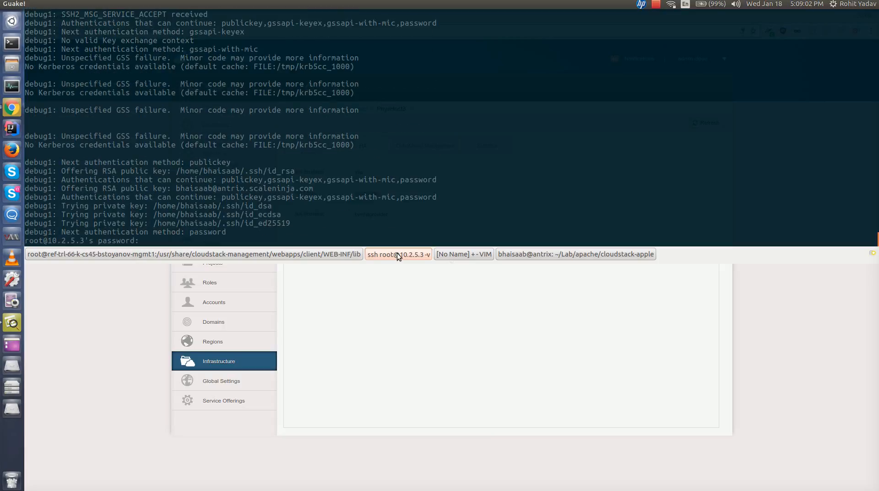
pyautogui.press('Return')
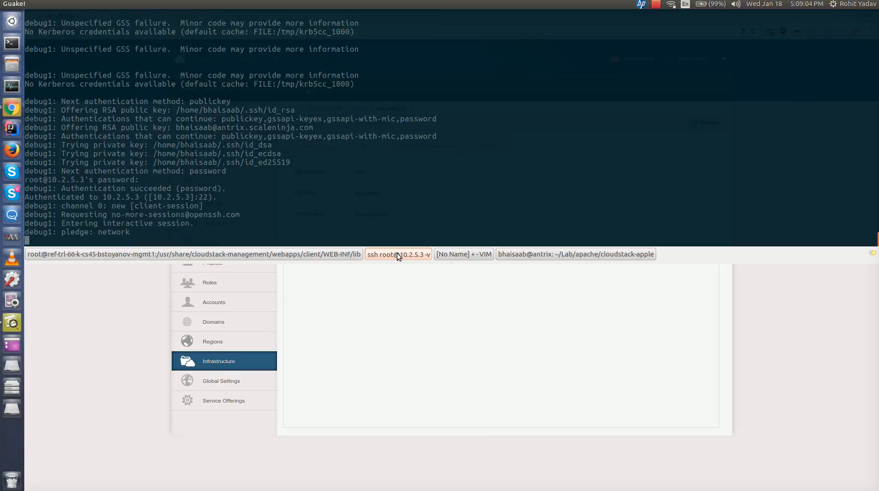
# - Check the agent with /etc/init.d/cloudstack-agent status, then hide the terminal
pyautogui.write('/etc/init.d/cloud')
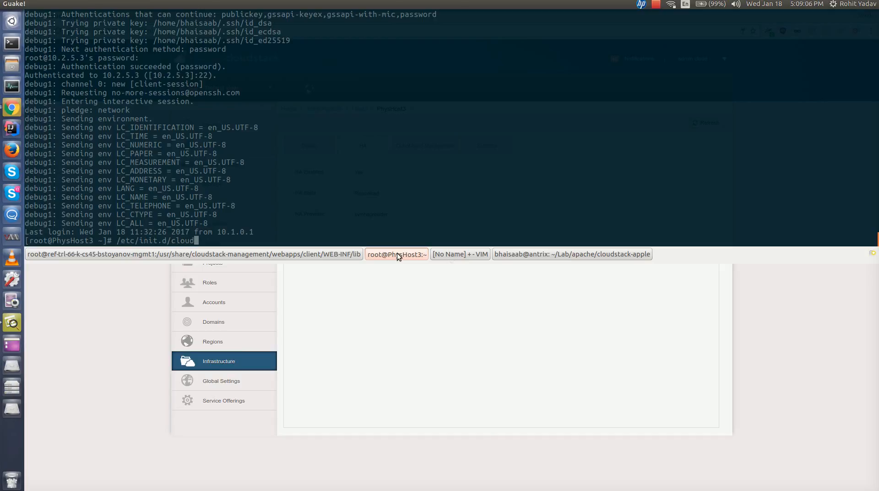
pyautogui.write('stack-agent status')
pyautogui.press('Return')
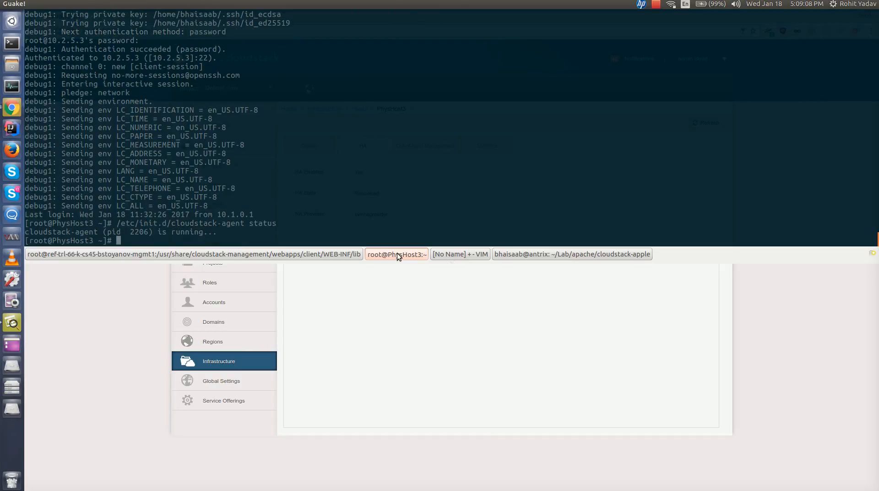
pyautogui.press('F12')
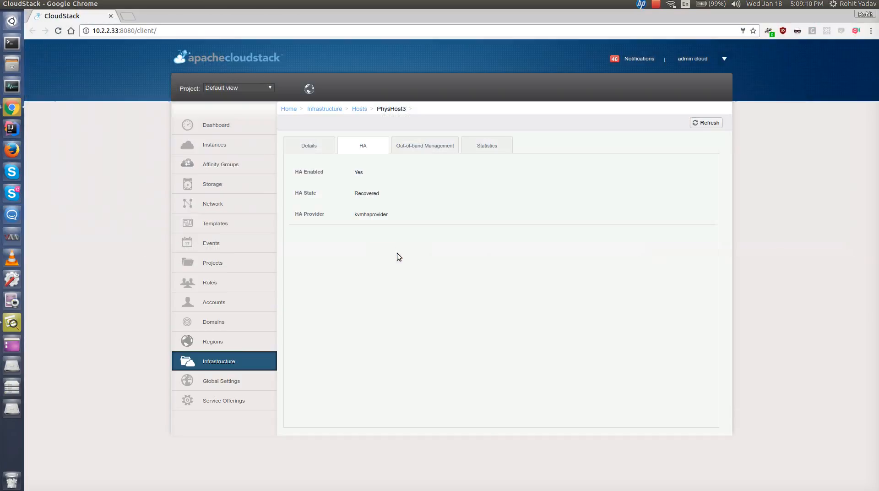
# - Refresh the host's HA tab and open the ha_states.svg HA state-machine diagram
pyautogui.click(695, 122)
pyautogui.click(7, 325)
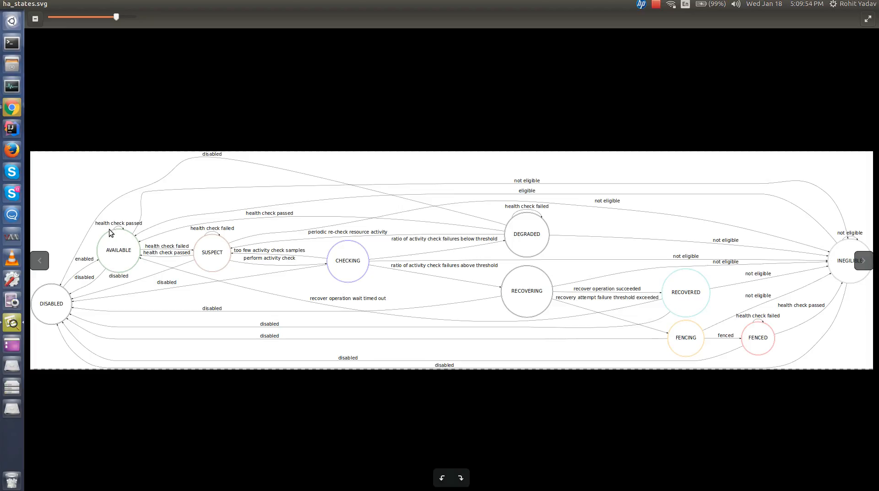
pyautogui.click(12, 108)
# - Return to the browser and refresh PhysHost3's HA tab several times
pyautogui.click(696, 123)
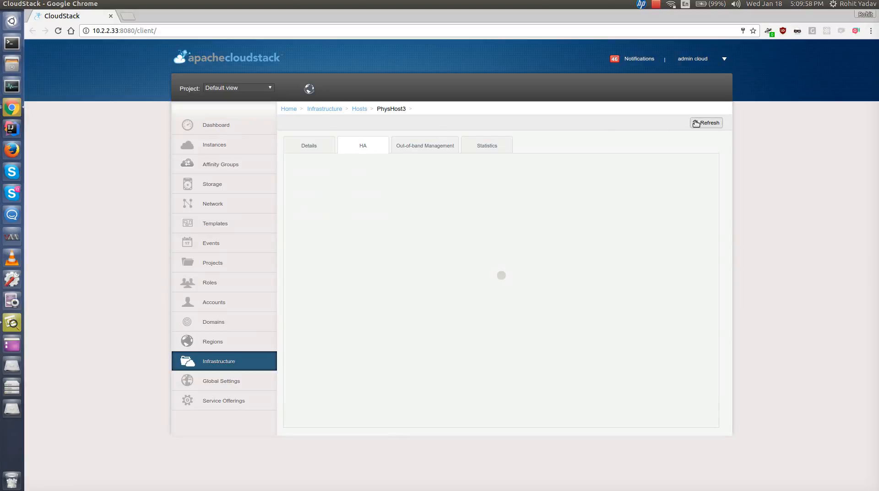
pyautogui.click(696, 123)
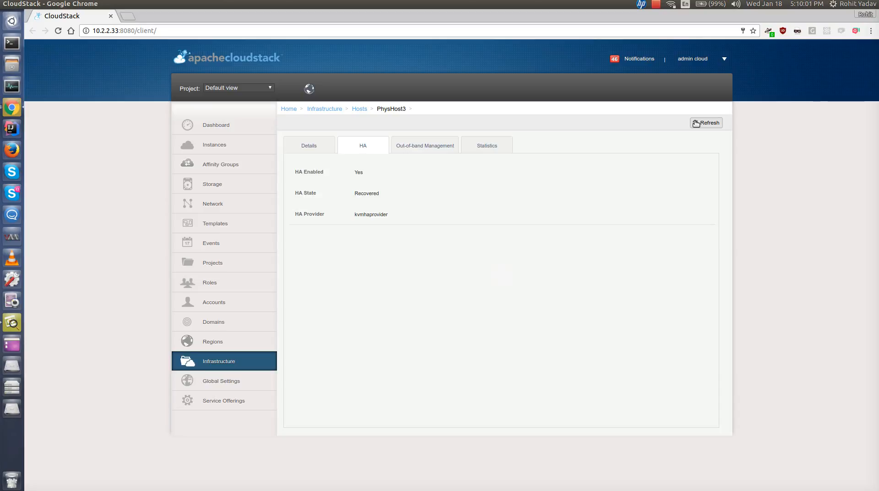
pyautogui.click(696, 123)
# - Review the HA worker VM restart entries in the management server log, then hide the terminal
pyautogui.press('F12')
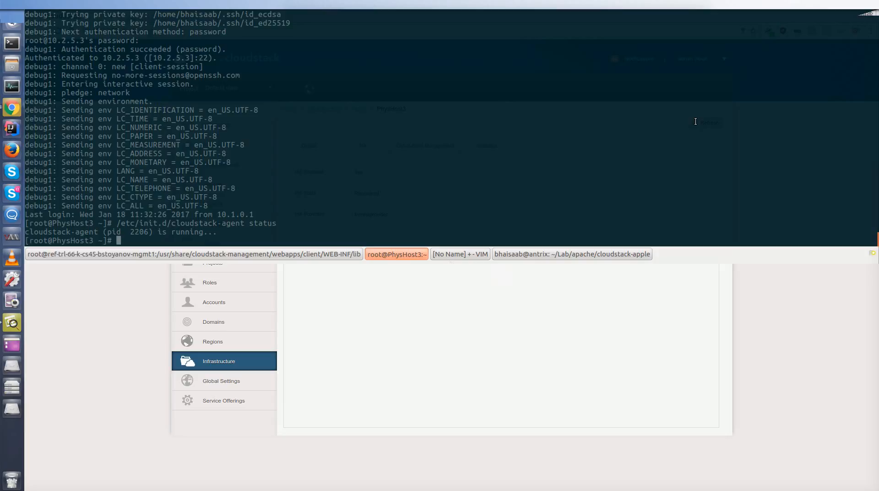
pyautogui.click(227, 250)
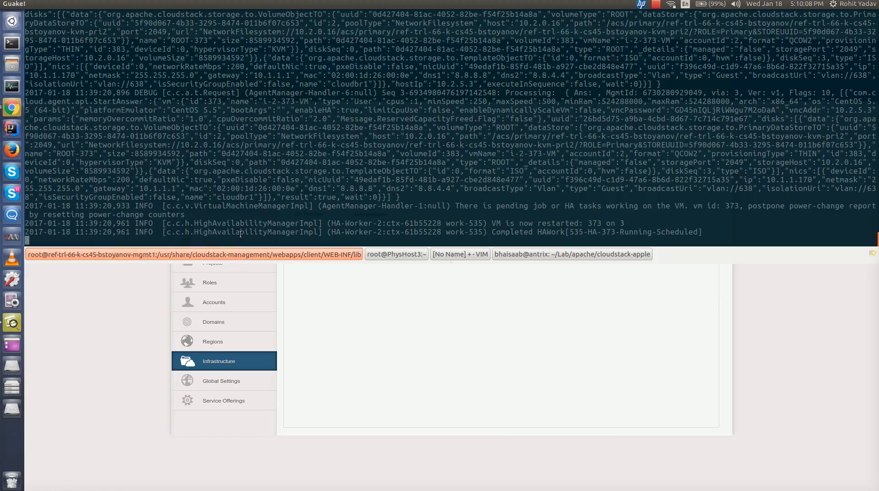
pyautogui.press('Return')
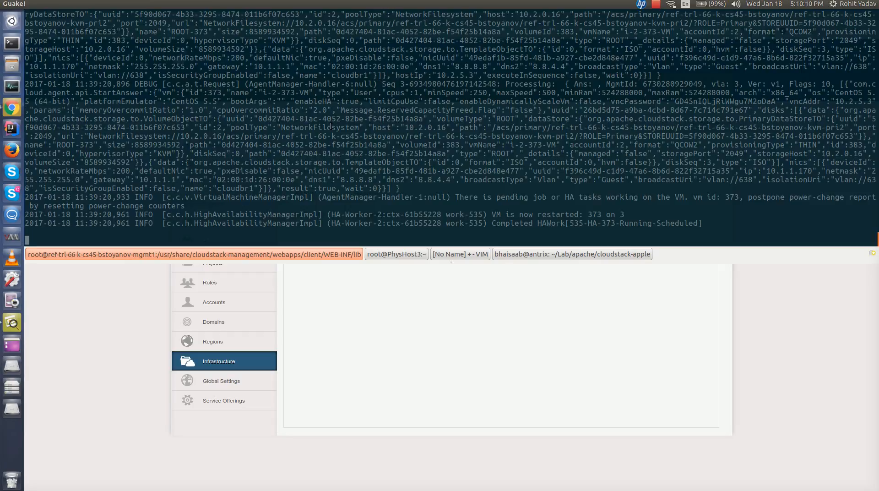
pyautogui.scroll(1, 338, 197)
pyautogui.scroll(5, 351, 193)
pyautogui.scroll(3, 351, 193)
pyautogui.scroll(1, 351, 193)
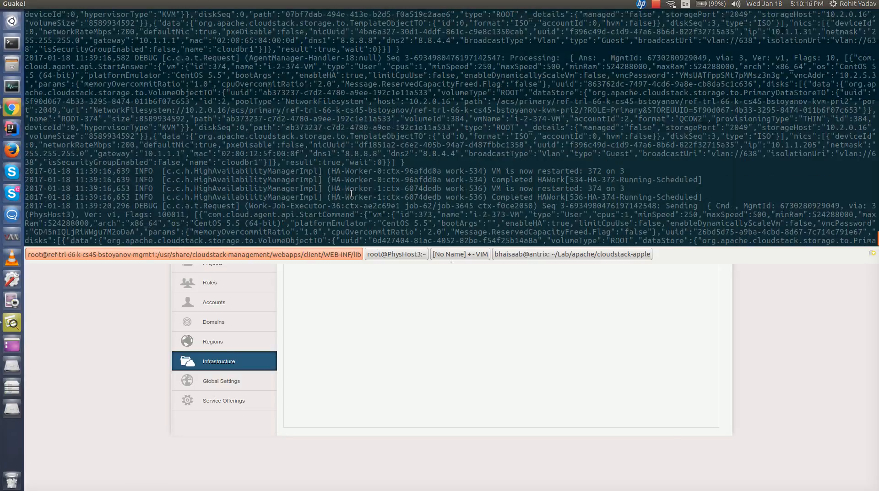
pyautogui.scroll(1, 351, 193)
pyautogui.scroll(-2, 351, 193)
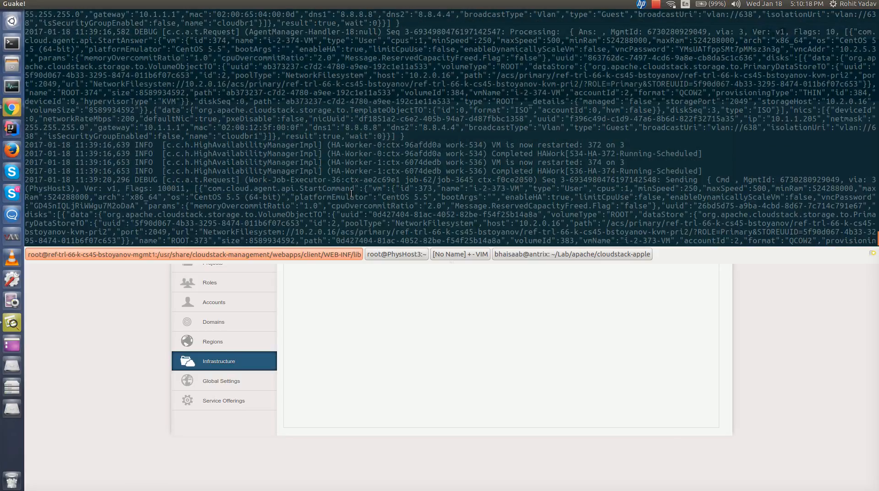
pyautogui.scroll(-3, 487, 136)
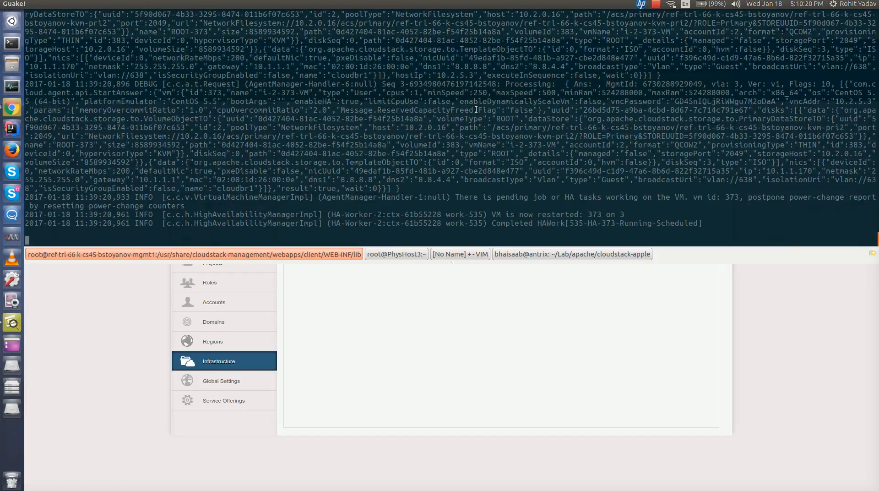
pyautogui.press('F12')
# - Browse the instances list, then open PhysHost3 from the hosts list and view its instances
pyautogui.click(223, 144)
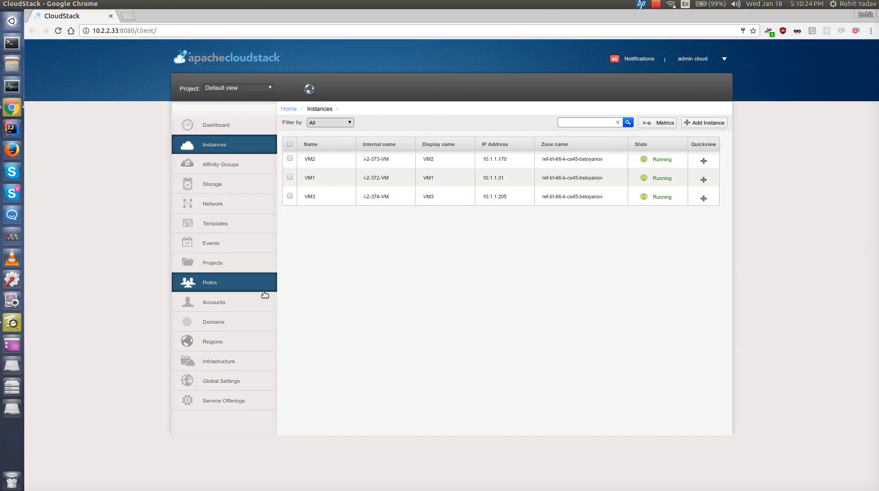
pyautogui.click(227, 362)
pyautogui.click(684, 212)
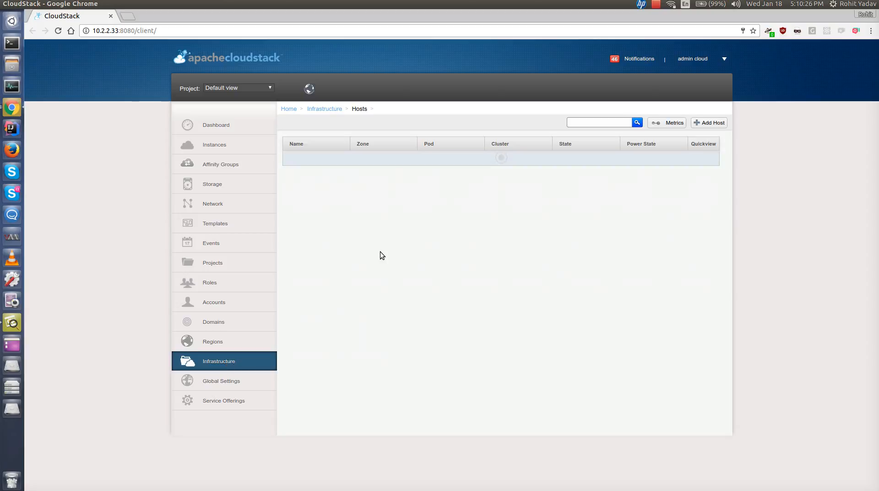
pyautogui.click(320, 179)
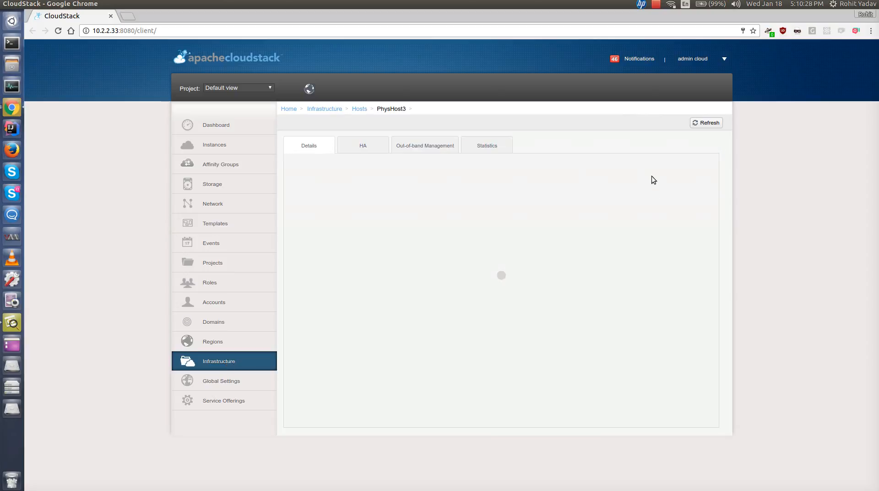
pyautogui.click(681, 178)
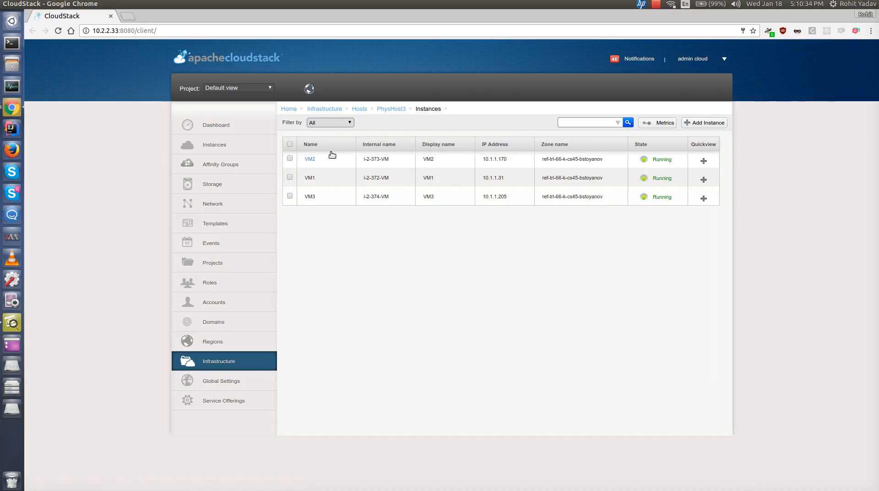
# - Return to PhysHost3 and refresh its HA tab to check the HA state
pyautogui.click(389, 109)
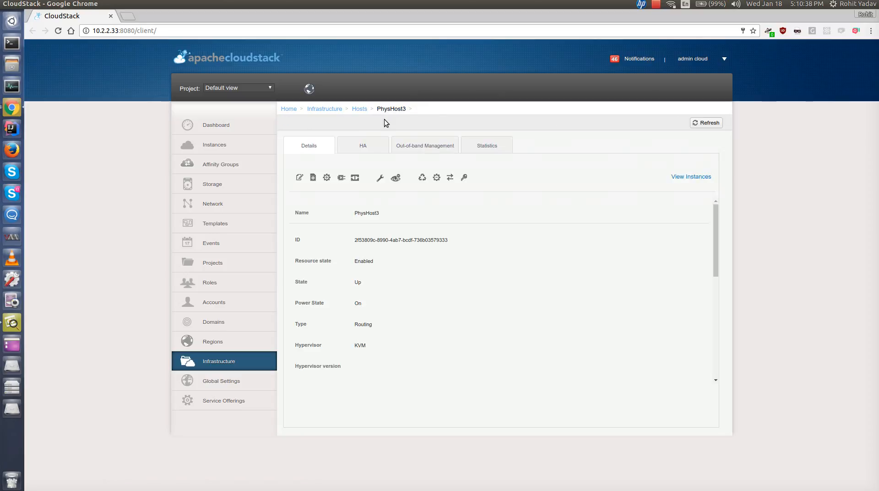
pyautogui.click(361, 147)
pyautogui.click(703, 126)
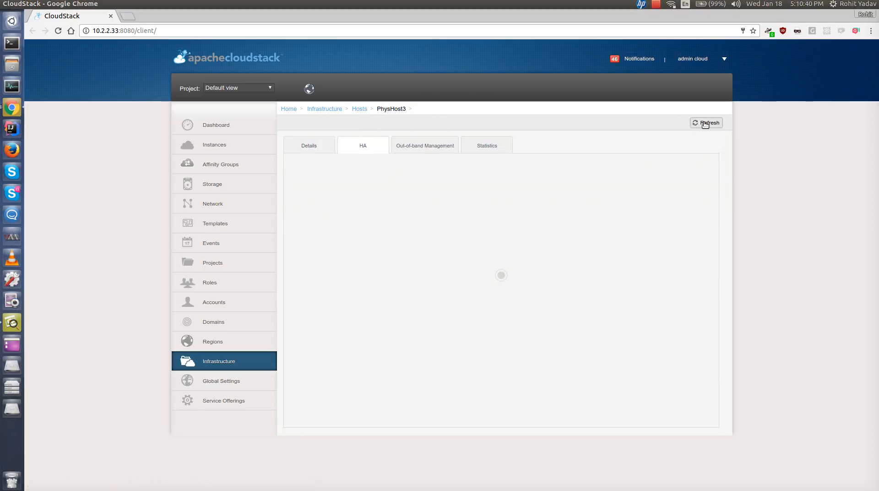
pyautogui.click(705, 125)
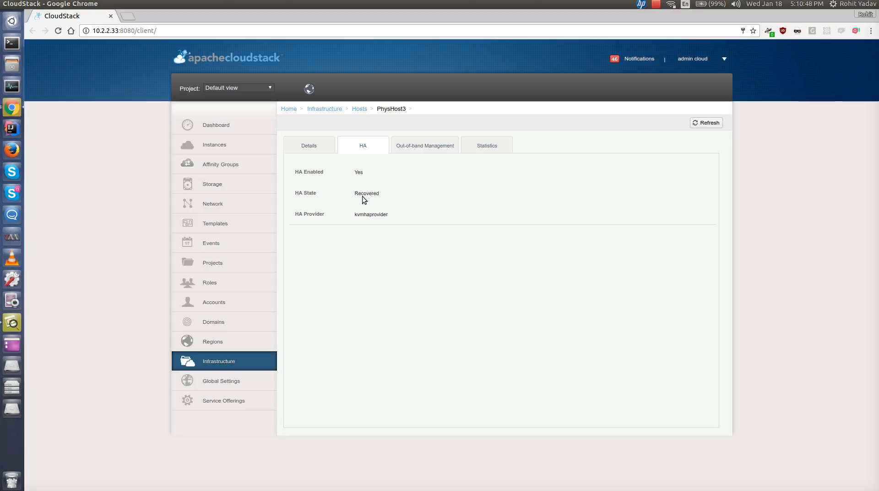
pyautogui.click(709, 123)
# - Review PhysHost3's details, then list the instances running on it
pyautogui.click(307, 143)
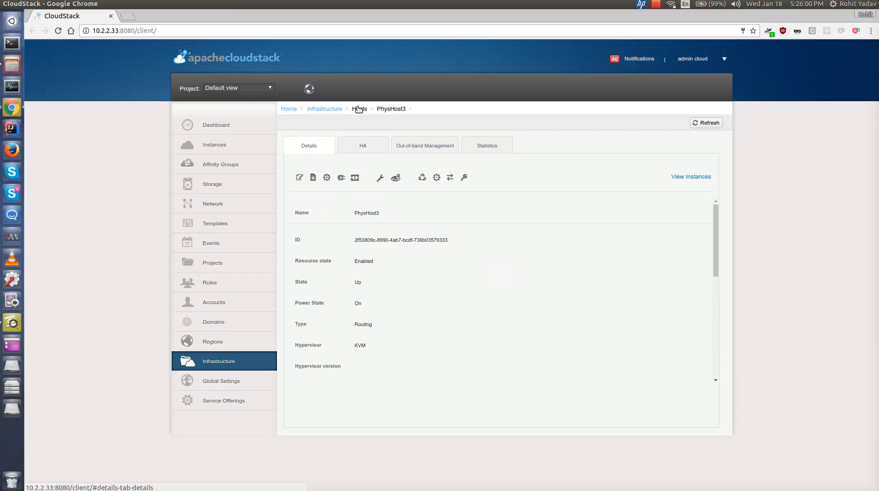
pyautogui.scroll(-3, 398, 293)
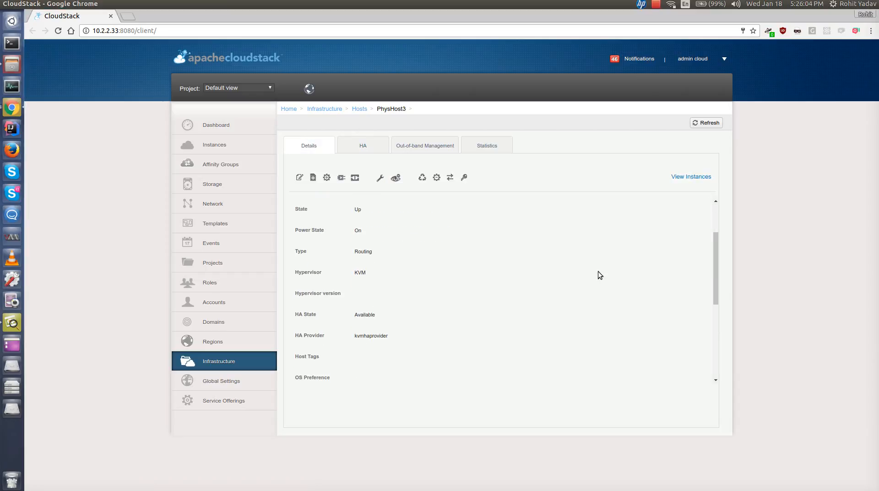
pyautogui.click(684, 176)
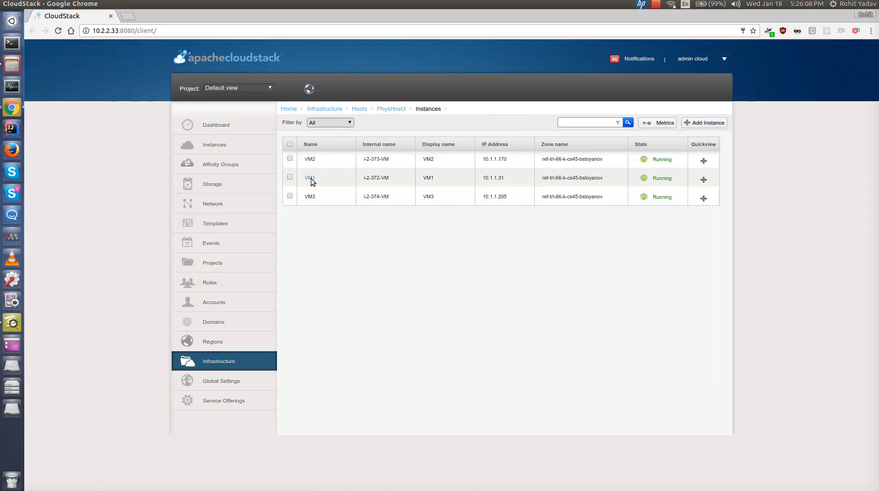
# - Open VM1's details and its console, then close the console window
pyautogui.click(310, 179)
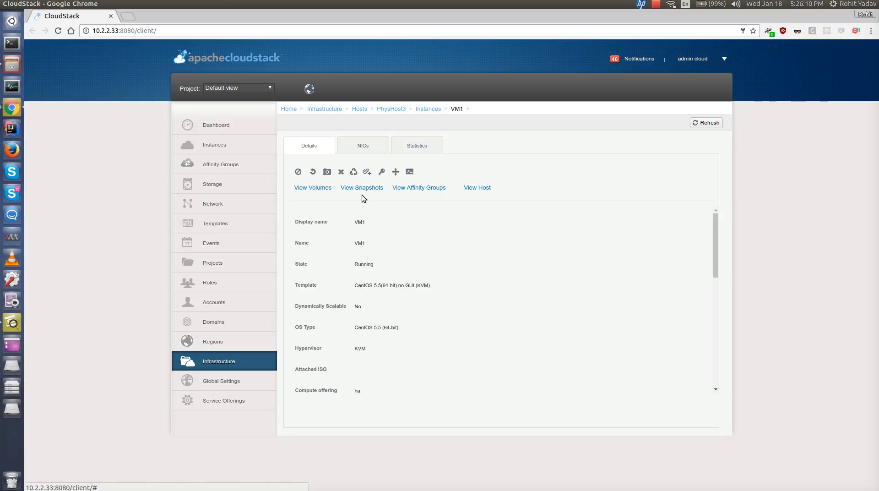
pyautogui.click(409, 171)
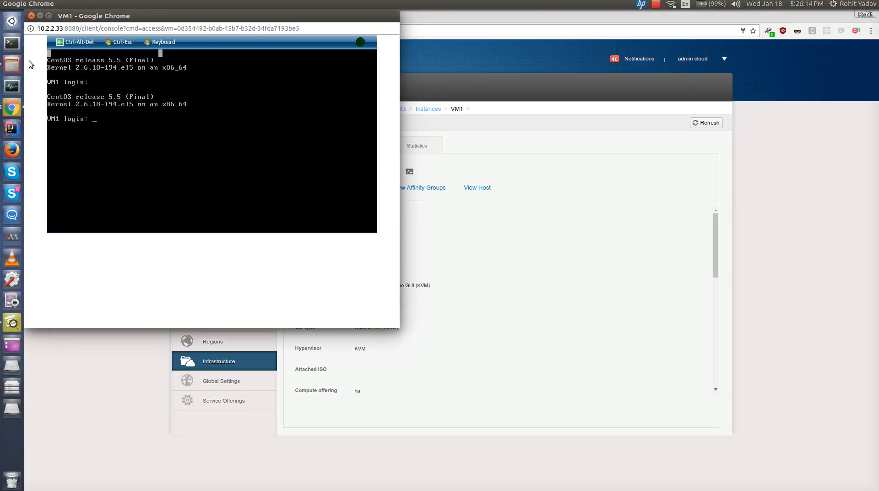
pyautogui.click(31, 15)
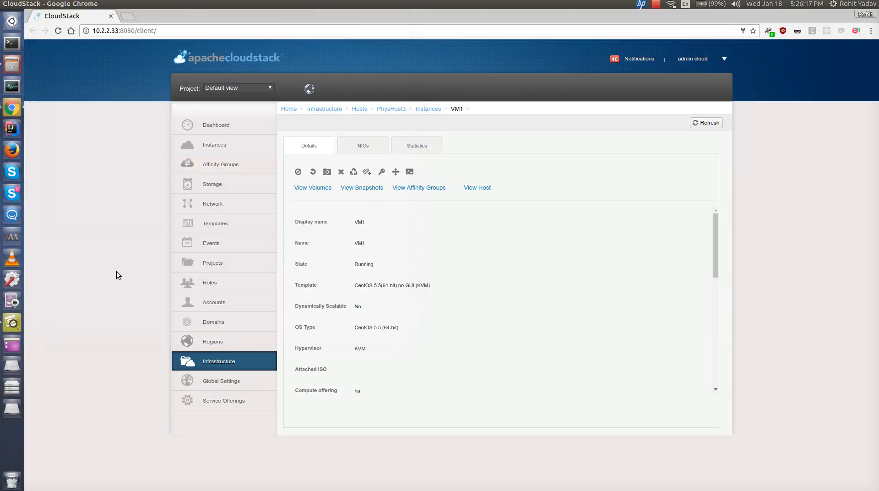
# - Open the PhysHost3 terminal and change into /usr/share/cloudstack-agent/
pyautogui.press('F12')
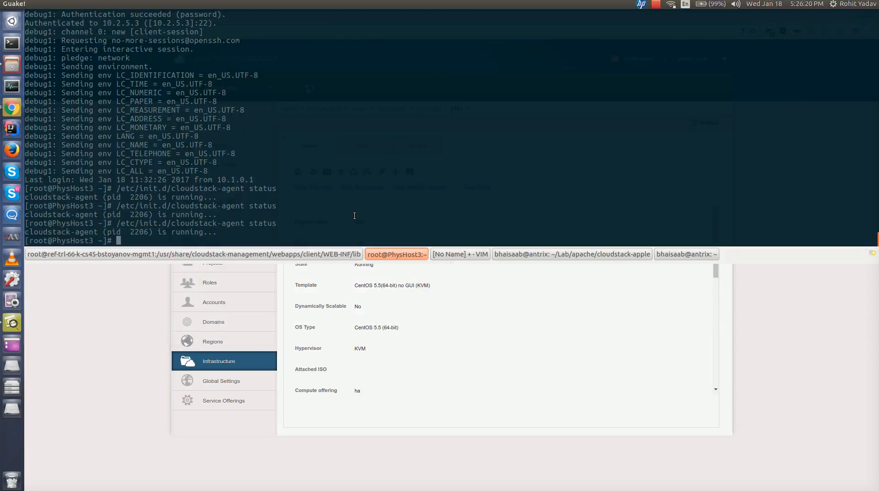
pyautogui.write('cd /usr/cl')
pyautogui.press('BackSpace')
pyautogui.press('BackSpace')
pyautogui.write('share/cloudstack-agent/')
pyautogui.press('Return')
# - Rename the /usr/share/cloudstack-agent directory on PhysHost3 to agent-cloudstack
pyautogui.write('ls')
pyautogui.press('Return')
pyautogui.write('cd ../')
pyautogui.press('Return')
pyautogui.write('mv cl')
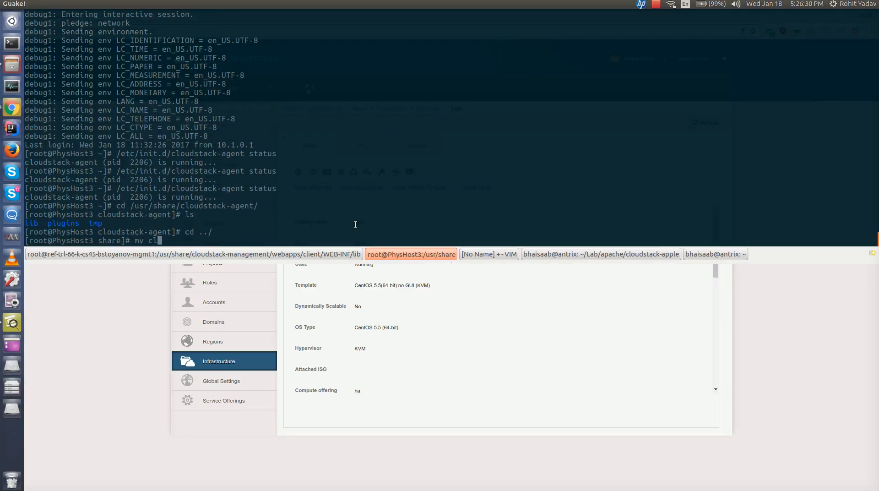
pyautogui.write('oudstack-a')
pyautogui.press('Tab')
pyautogui.write('agent-cloudsat')
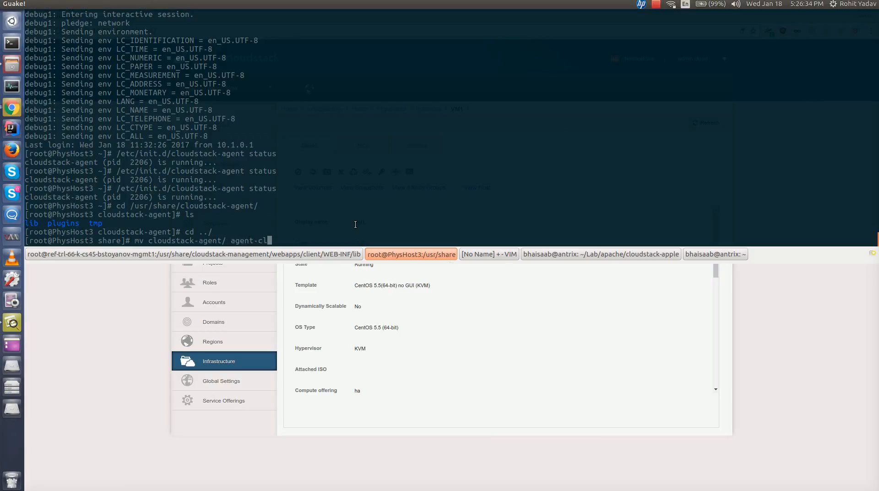
pyautogui.press('BackSpace')
pyautogui.press('BackSpace')
pyautogui.write('tack')
pyautogui.press('Return')
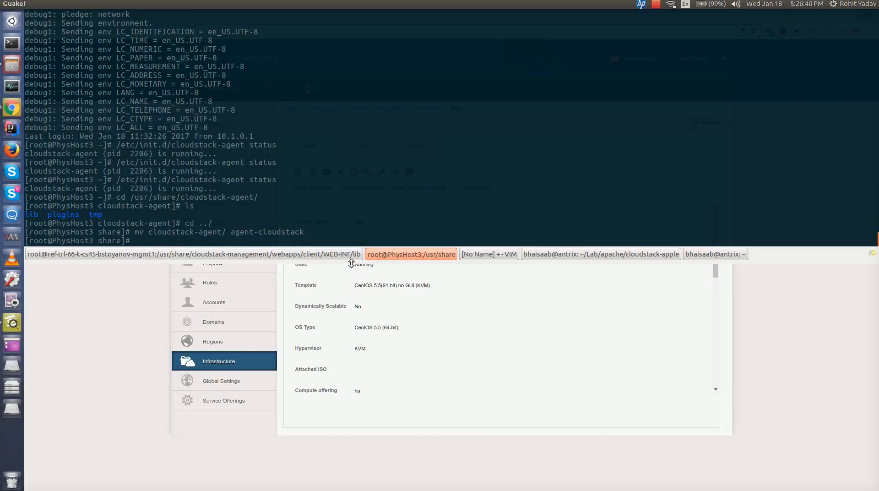
# - Copy the command echo c > /proc/sysrq-trigger from the editor and paste it into the PhysHost3 terminal
pyautogui.click(474, 254)
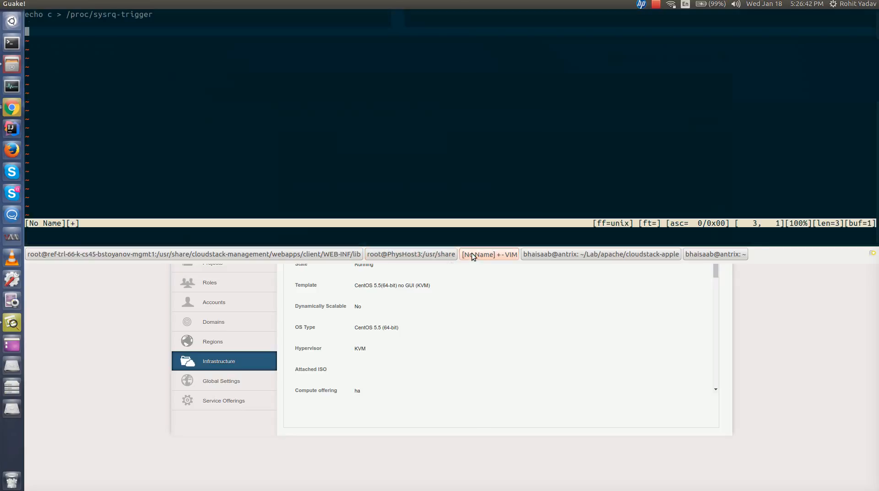
pyautogui.moveTo(157, 14); pyautogui.dragTo(24, 14)
pyautogui.click(152, 14)
pyautogui.moveTo(153, 14); pyautogui.dragTo(25, 14)
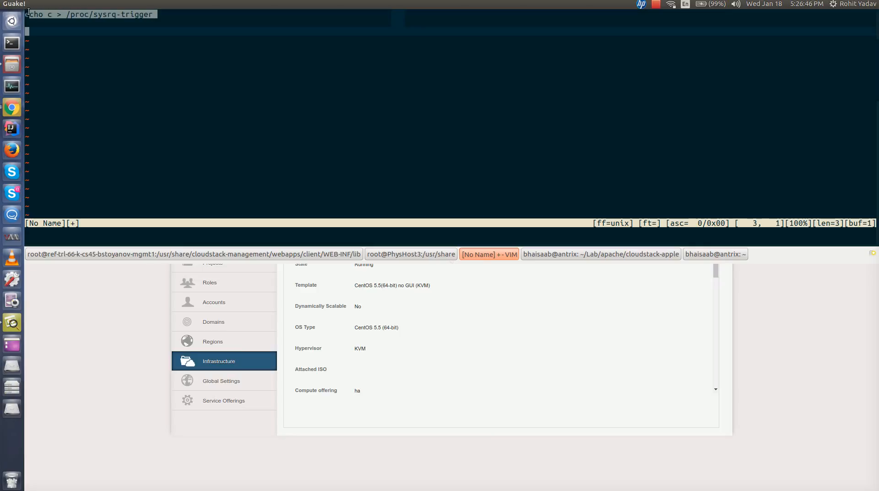
pyautogui.rightClick(77, 11)
pyautogui.click(101, 23)
pyautogui.click(383, 255)
pyautogui.hotkey('ctrl', 'shift', 'v')
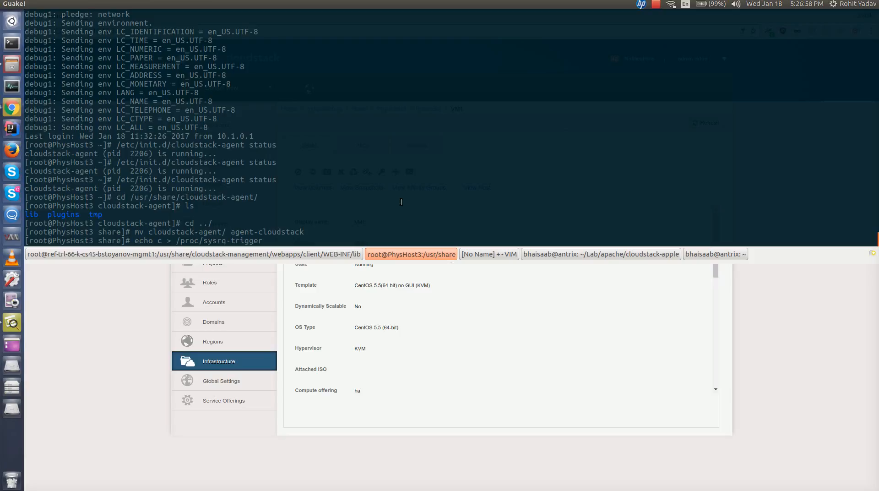
# - Open the ha_states.svg HA state diagram, then return to the browser
pyautogui.press('F12')
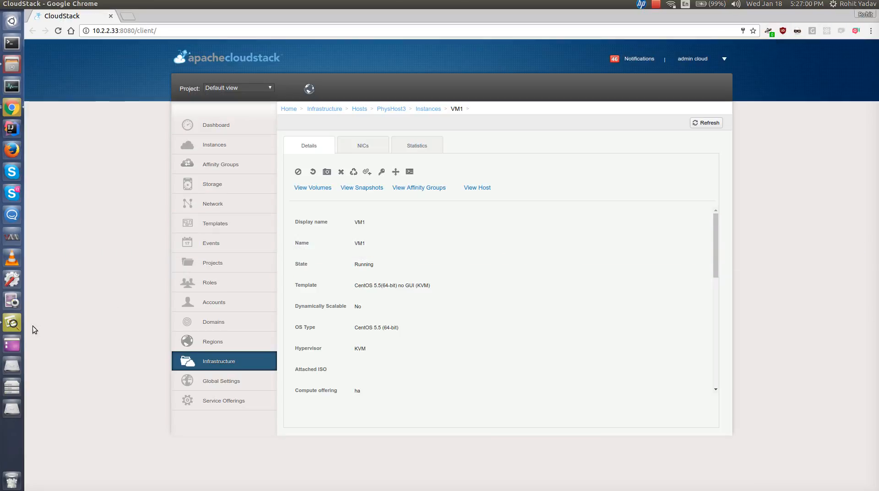
pyautogui.click(14, 323)
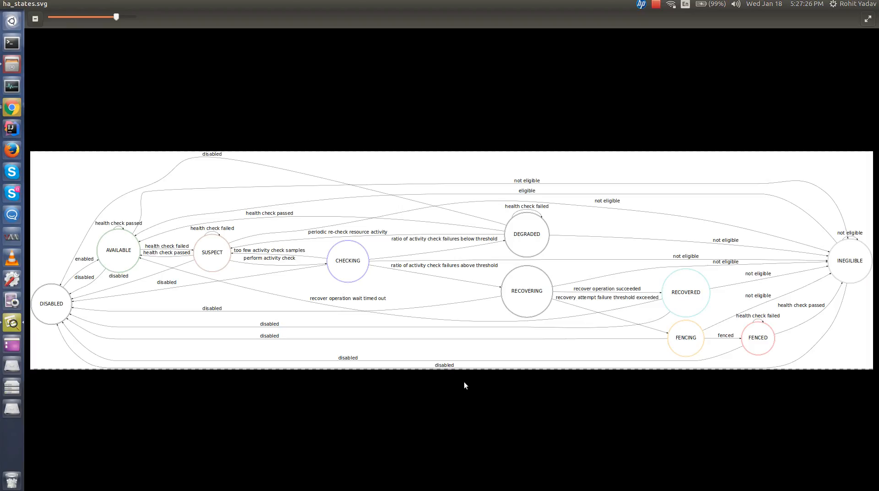
pyautogui.click(19, 109)
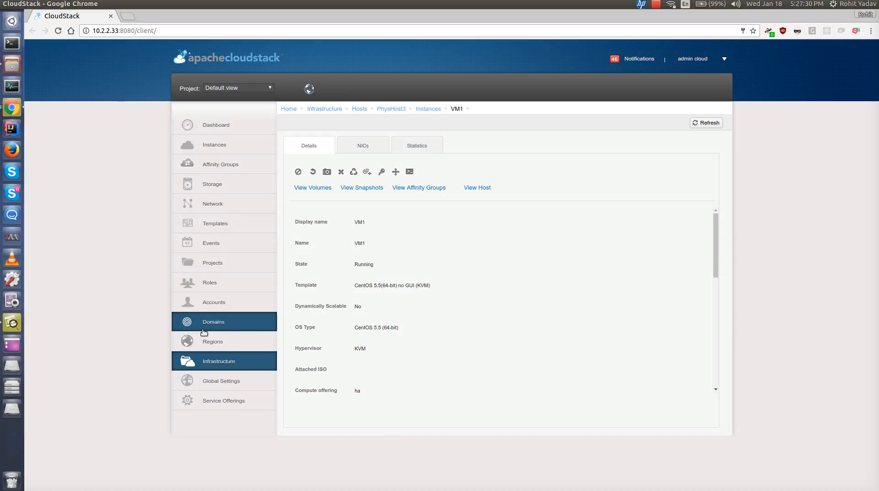
# - Open Events and switch the view to Alerts
pyautogui.click(216, 247)
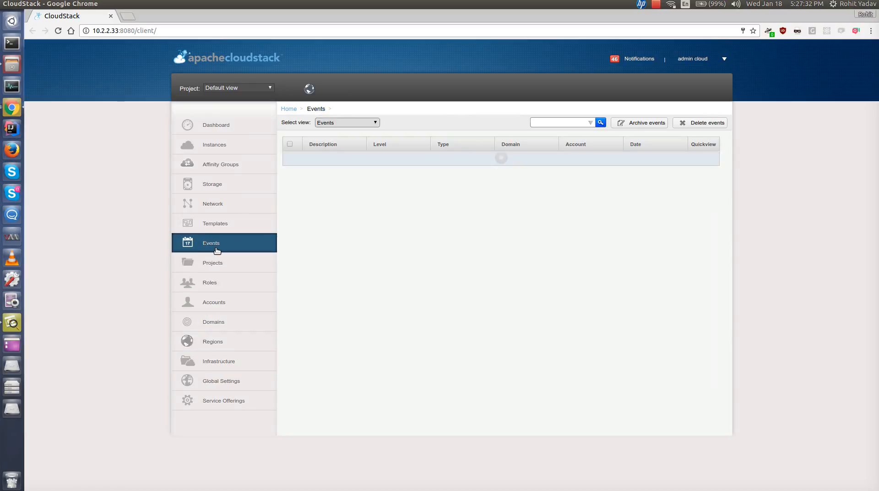
pyautogui.click(333, 126)
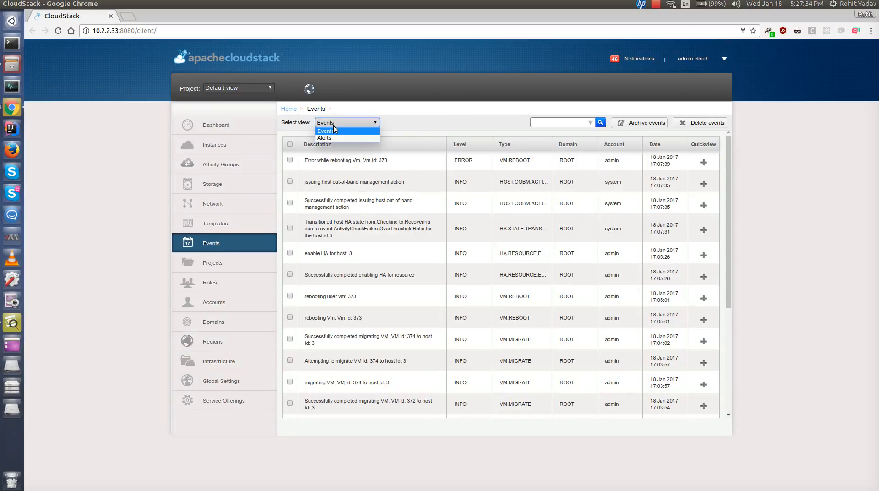
pyautogui.click(336, 139)
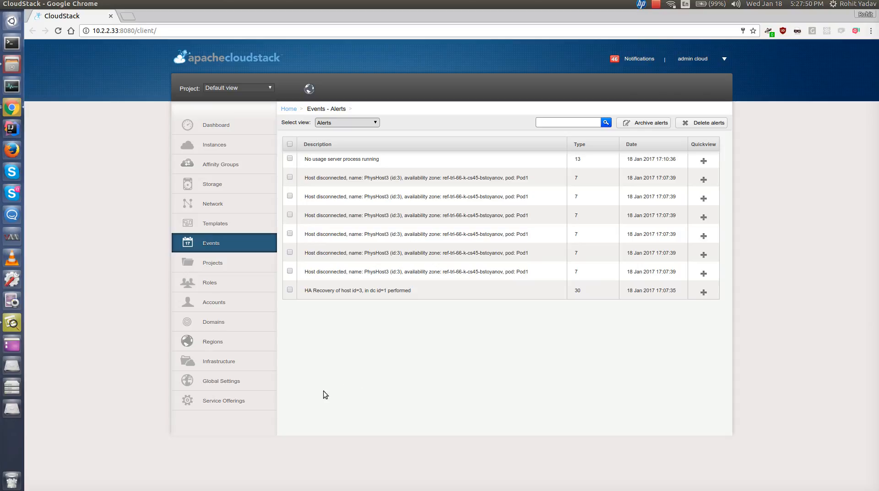
# - Open PhysHost3 from the Infrastructure hosts list and show its HA tab
pyautogui.click(238, 362)
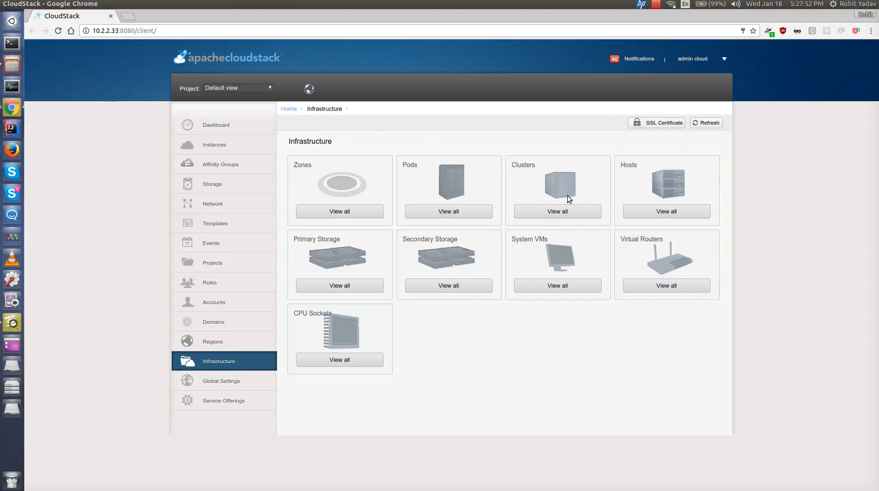
pyautogui.click(637, 213)
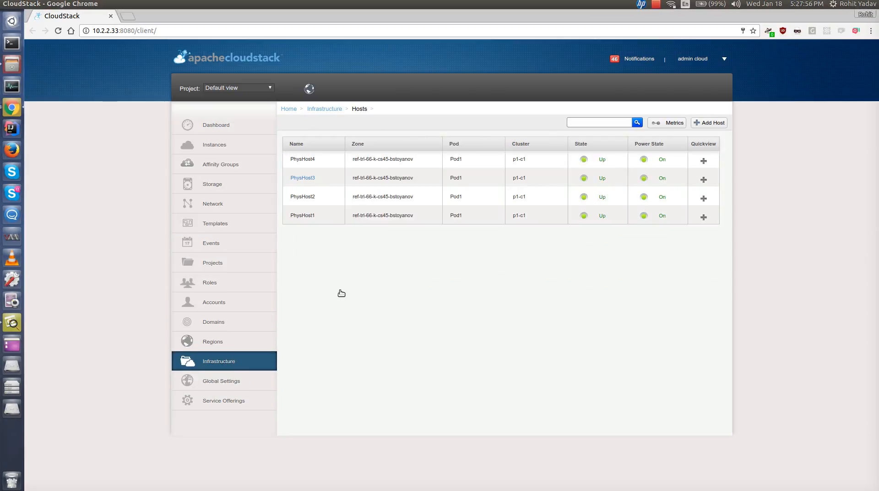
pyautogui.click(303, 178)
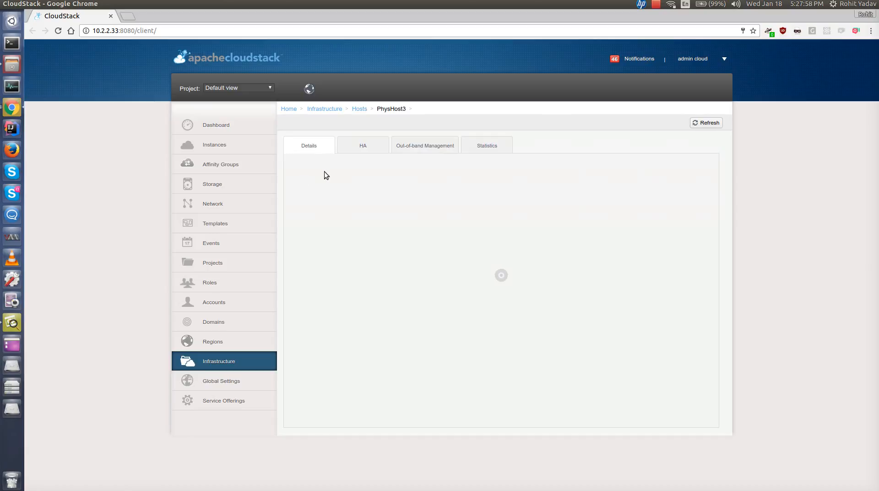
pyautogui.click(364, 145)
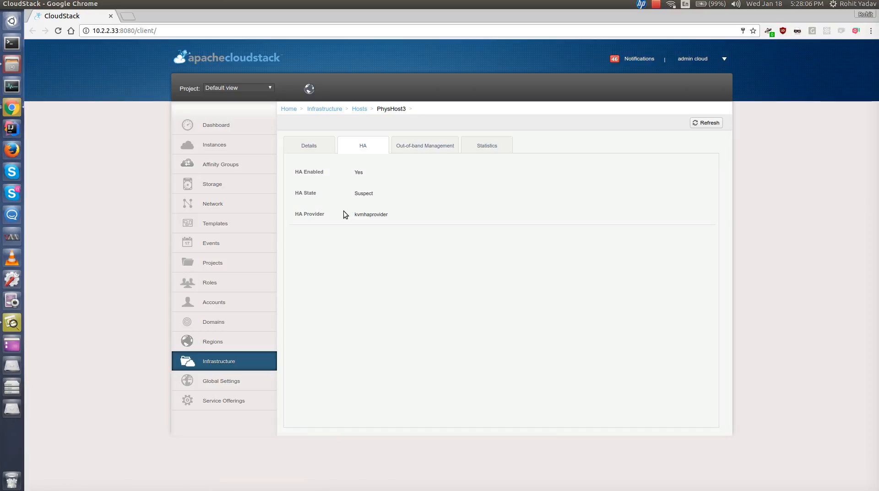
# - Restart the HA-filtered tail of the management server log and highlight a recovery entry
pyautogui.press('F12')
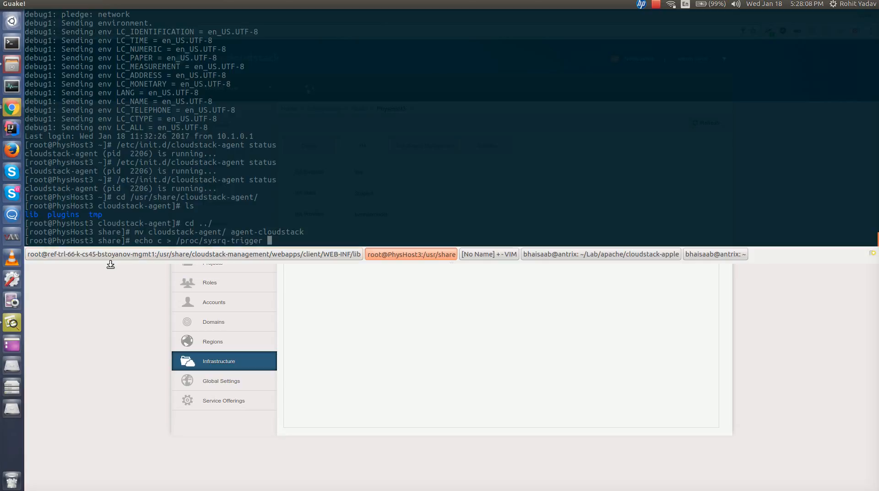
pyautogui.click(109, 254)
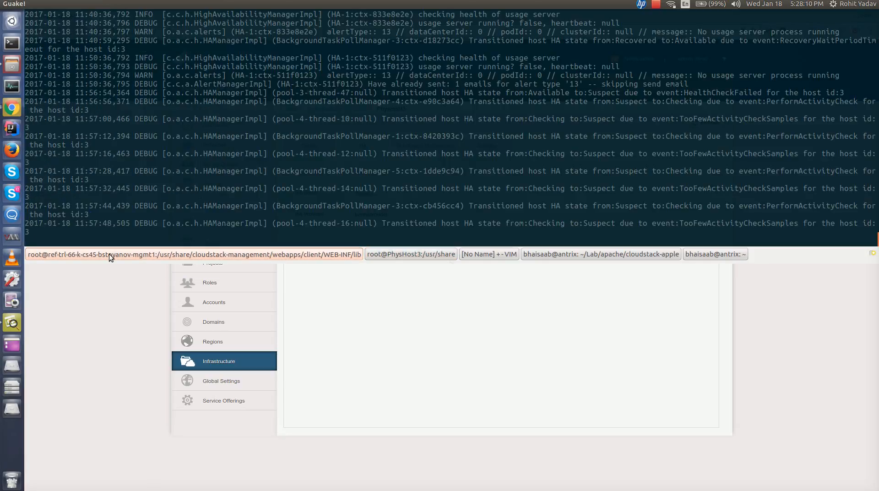
pyautogui.hotkey('ctrl', 'c')
pyautogui.hotkey('ctrl', 'l')
pyautogui.press('Up')
pyautogui.press('Return')
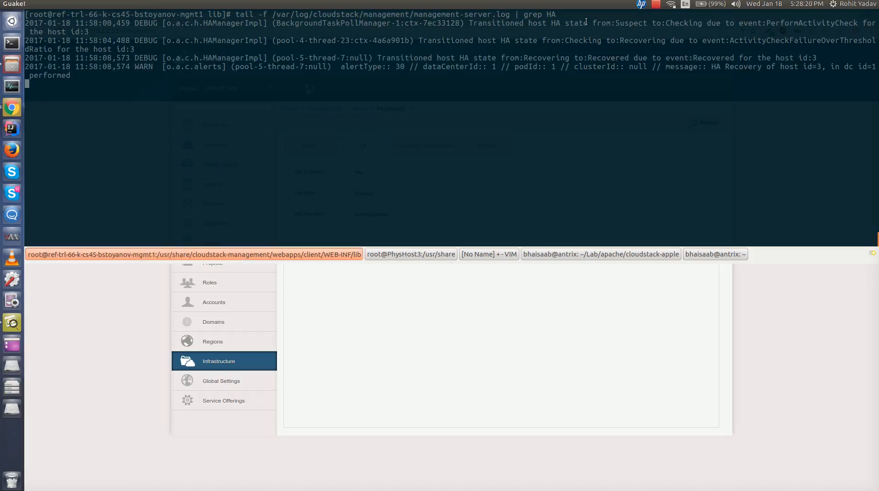
pyautogui.tripleClick(638, 40)
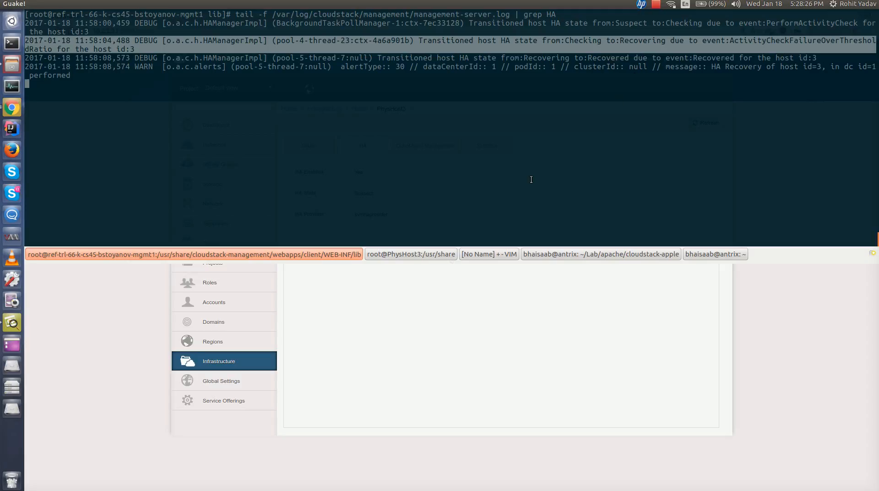
# - Run the sysrq crash trigger on PhysHost3, then rerun the SSH connection command to the host
pyautogui.click(415, 253)
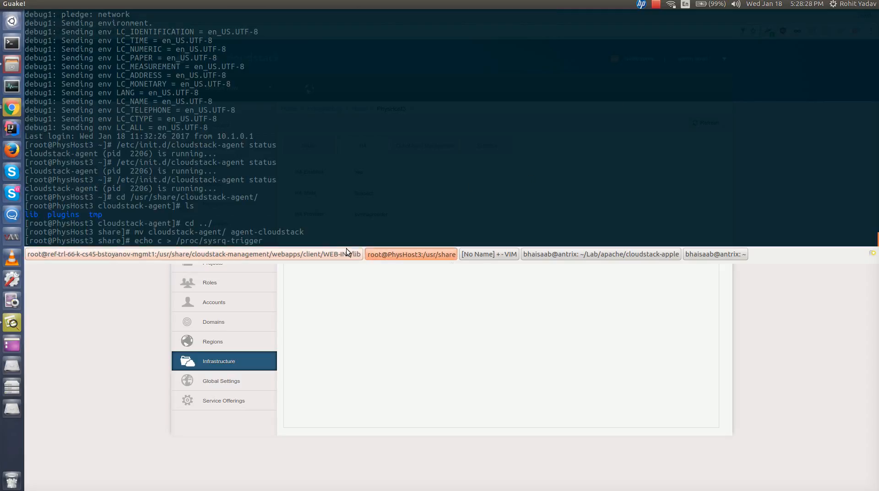
pyautogui.press('Return')
pyautogui.press('Up')
pyautogui.press('Return')
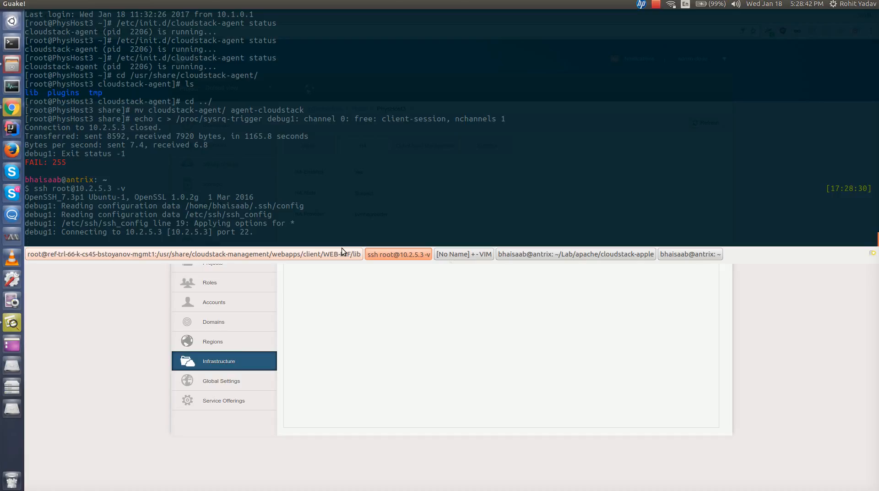
# - Examine the management server log entries for PhysHost3's fencing state transitions
pyautogui.click(342, 254)
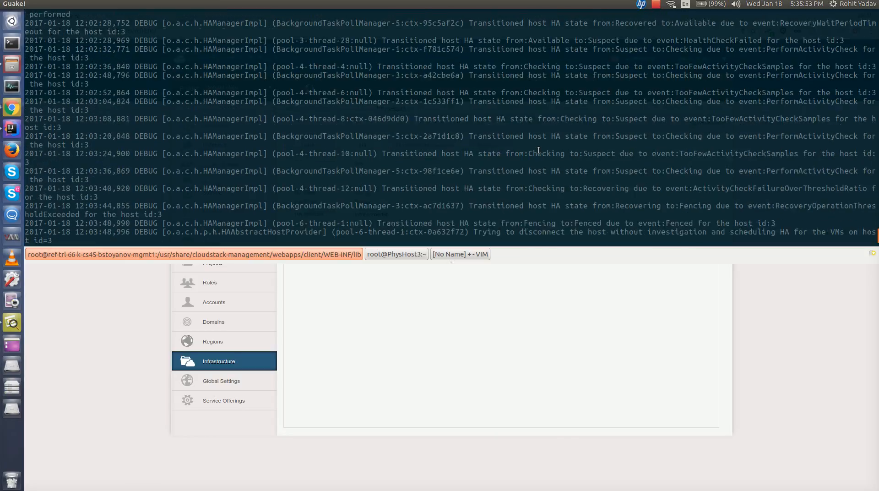
pyautogui.tripleClick(531, 182)
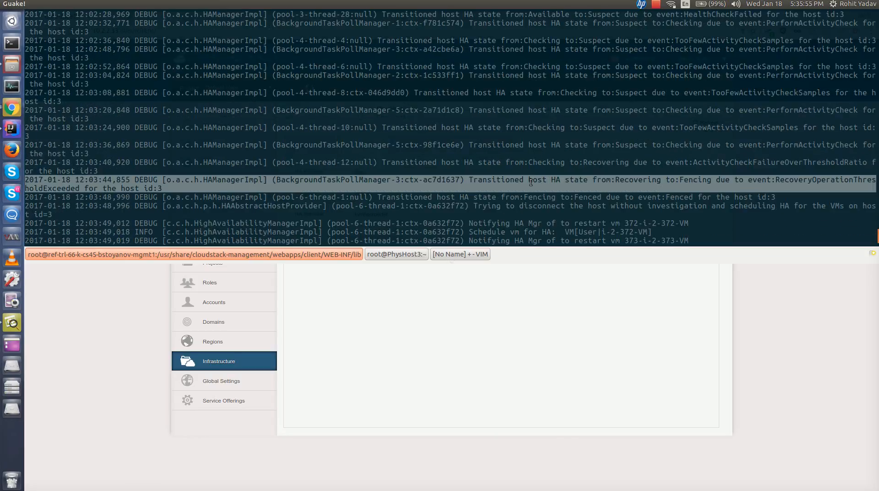
pyautogui.click(643, 185)
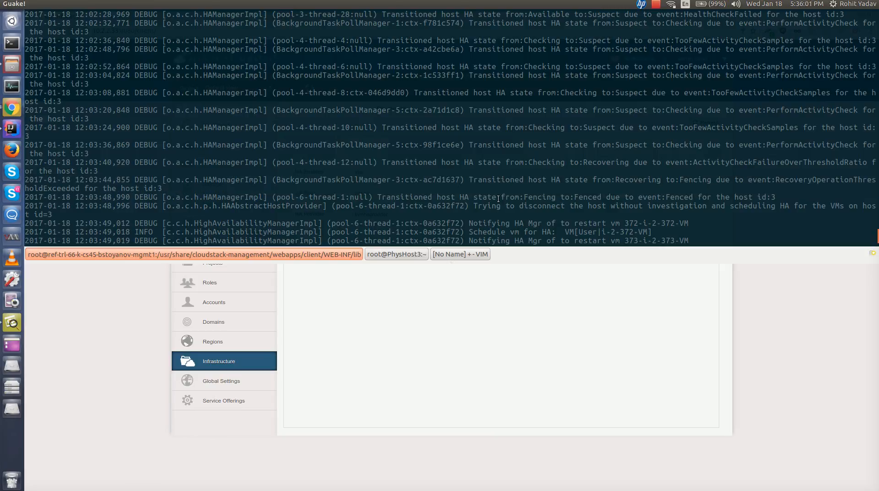
pyautogui.tripleClick(390, 198)
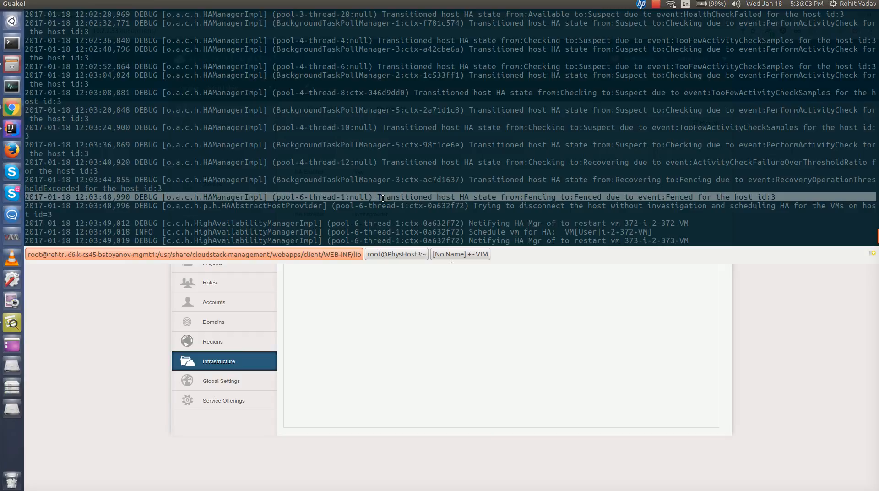
pyautogui.click(534, 200)
pyautogui.tripleClick(569, 198)
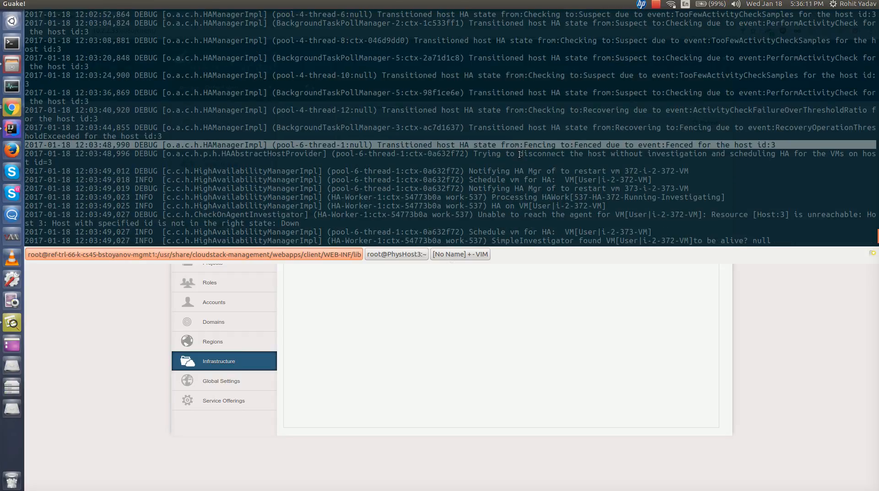
# - Refresh PhysHost3's HA tab, review its details, list its instances, and return to the host
pyautogui.press('F12')
pyautogui.click(705, 120)
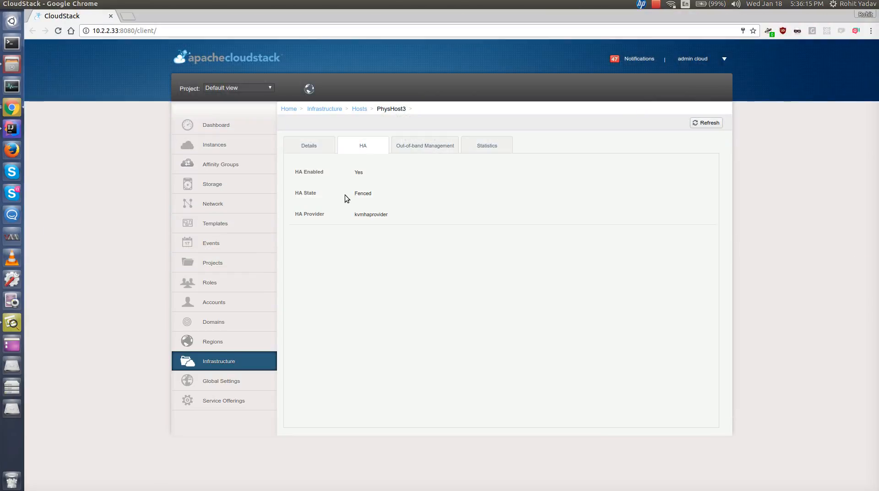
pyautogui.click(304, 145)
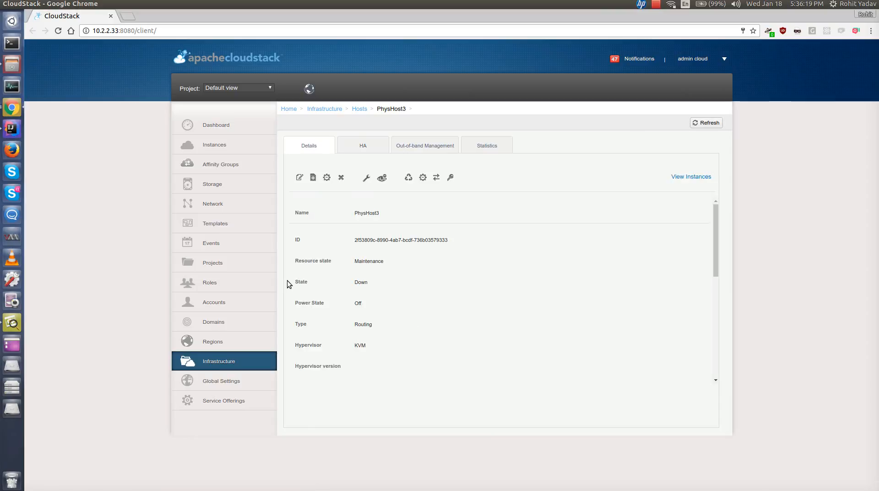
pyautogui.click(362, 307)
pyautogui.click(688, 177)
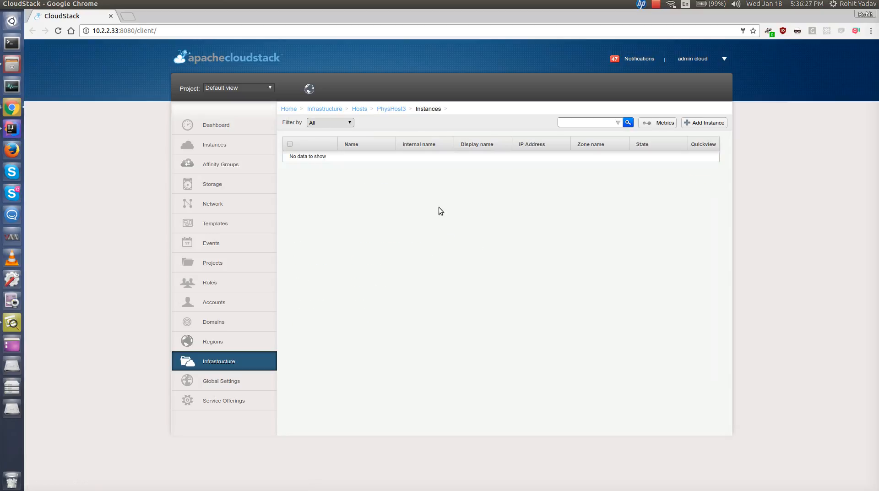
pyautogui.click(387, 109)
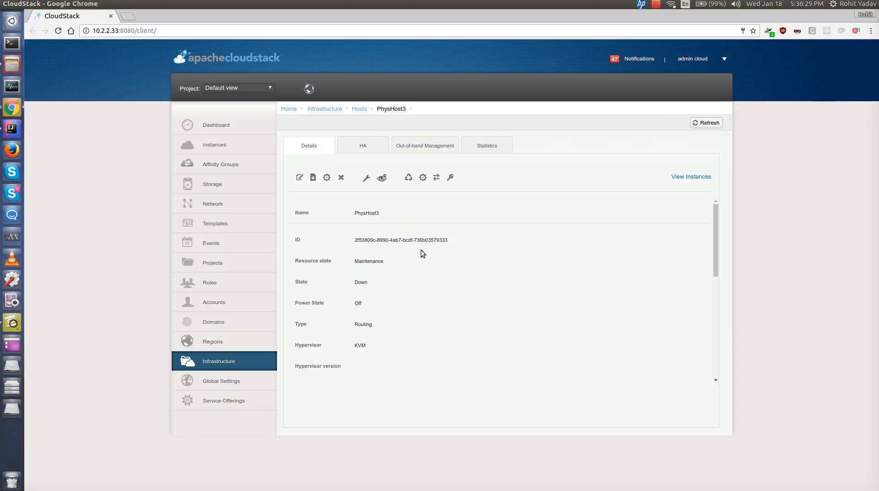
# - Examine the management server log for the HA restart entries of the host's VMs
pyautogui.press('F12')
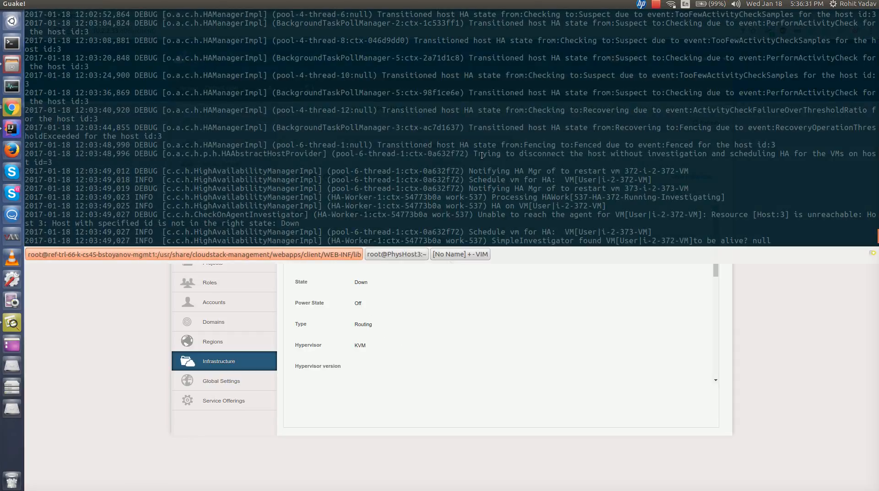
pyautogui.tripleClick(572, 146)
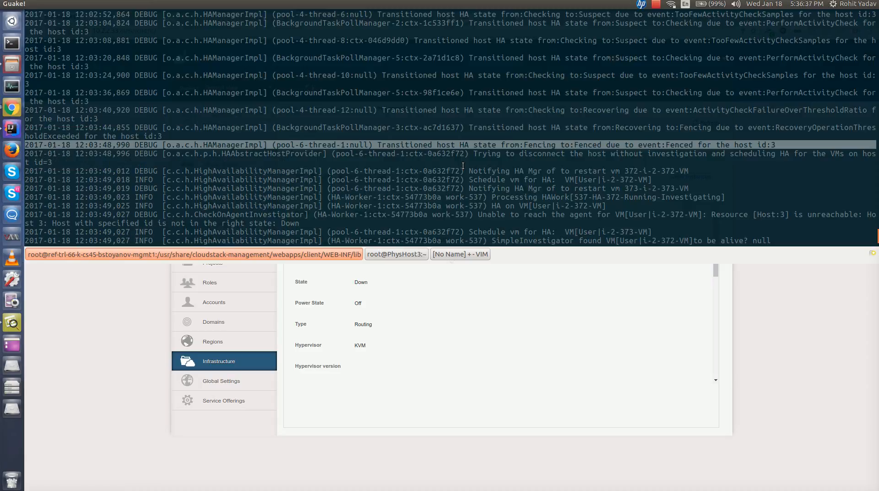
pyautogui.moveTo(469, 153); pyautogui.dragTo(480, 199)
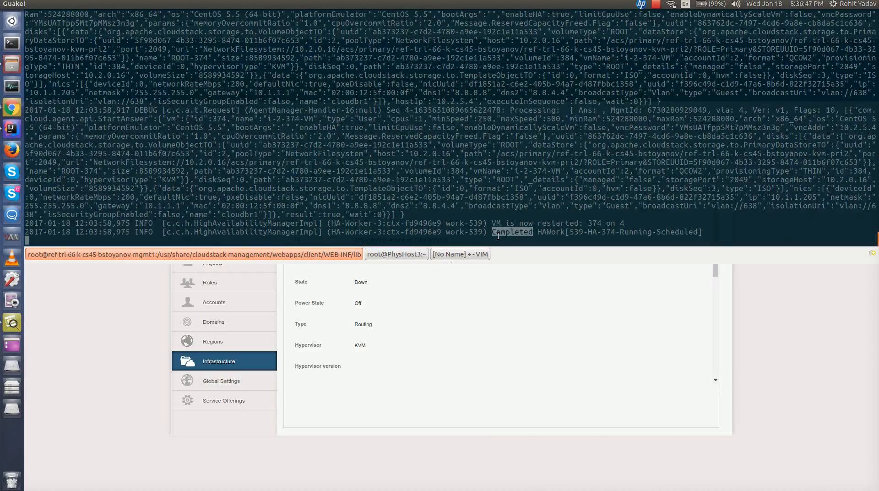
# - Highlight the completed HA work log line, then open VM1's details to review its HA status and host, and briefly open its console
pyautogui.tripleClick(498, 232)
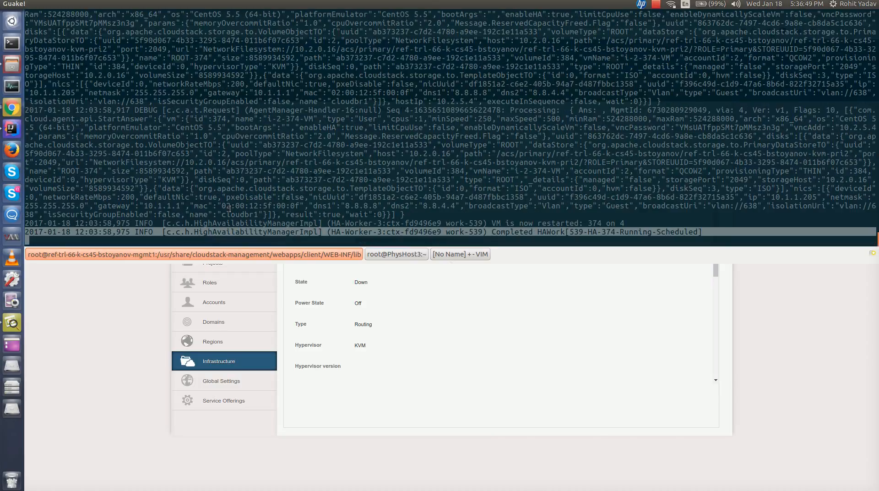
pyautogui.press('F12')
pyautogui.click(190, 147)
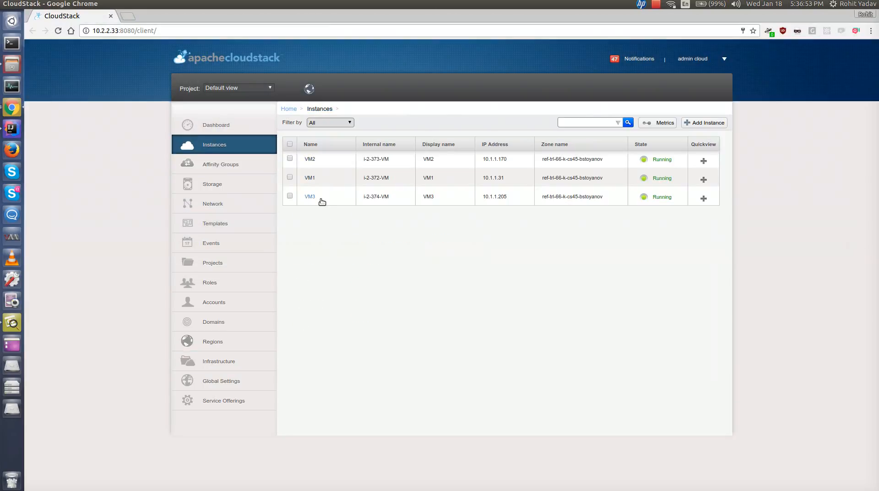
pyautogui.click(317, 179)
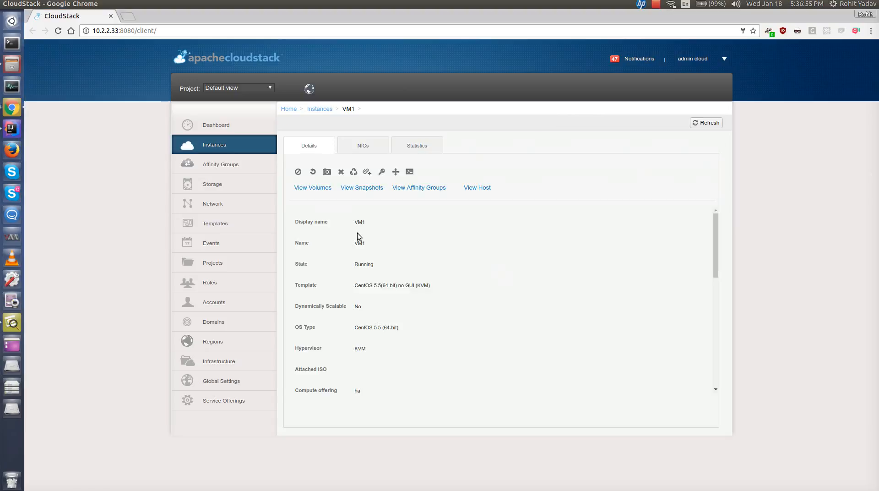
pyautogui.scroll(-2, 382, 277)
pyautogui.scroll(-5, 382, 278)
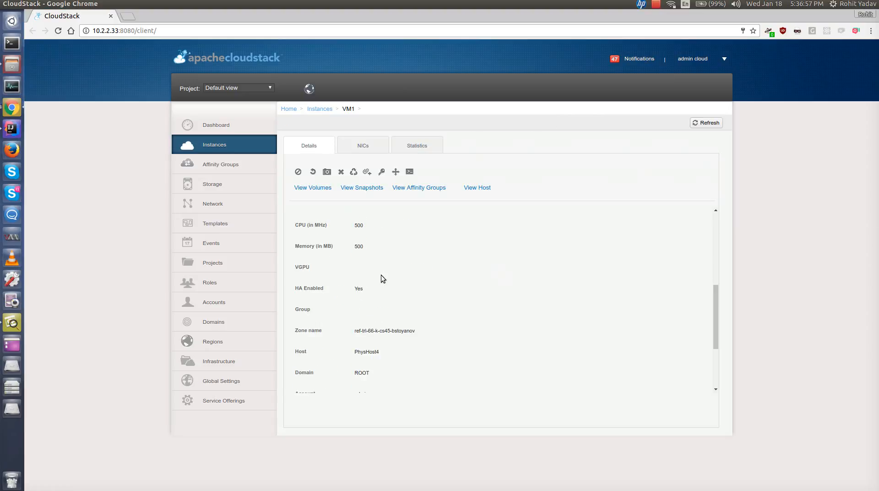
pyautogui.scroll(-2, 381, 277)
pyautogui.scroll(3, 392, 314)
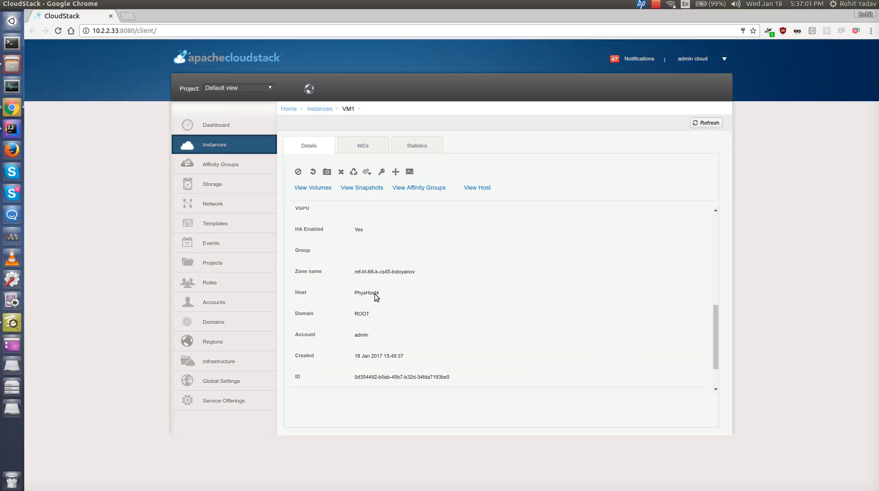
pyautogui.click(409, 171)
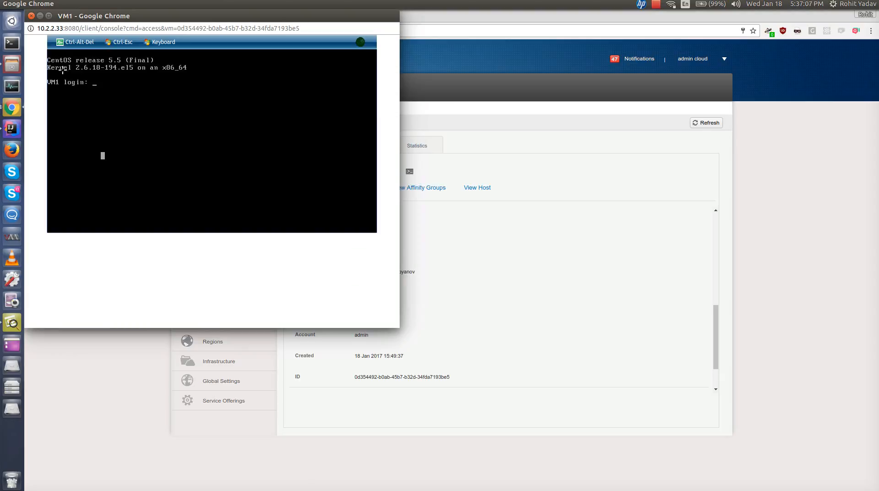
pyautogui.click(31, 17)
# - Open the infrastructure host list and review PhysHost3's details and states
pyautogui.click(218, 362)
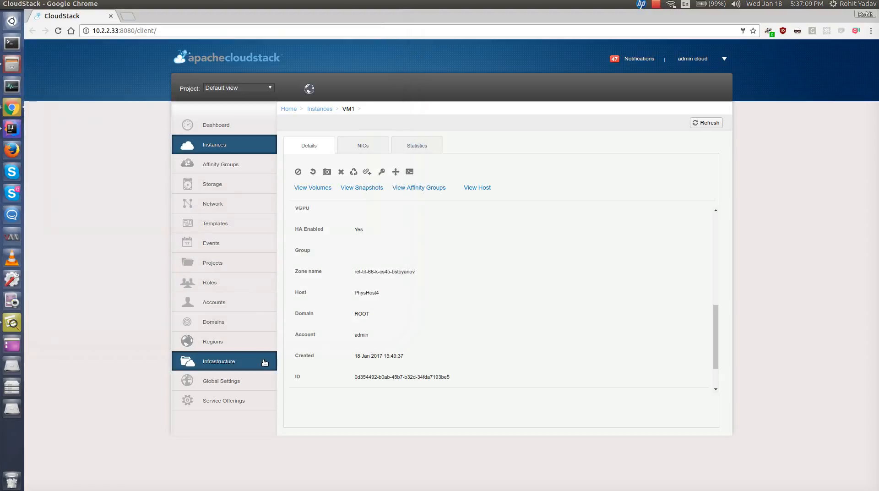
pyautogui.click(655, 211)
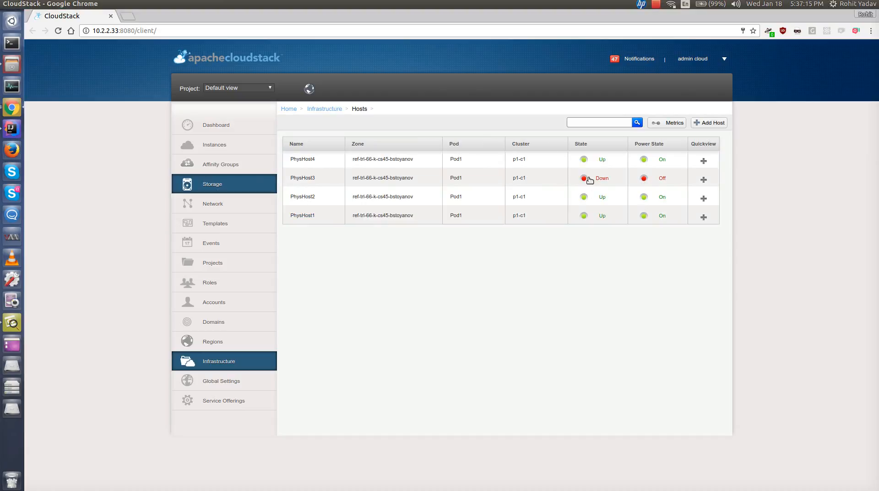
pyautogui.click(315, 183)
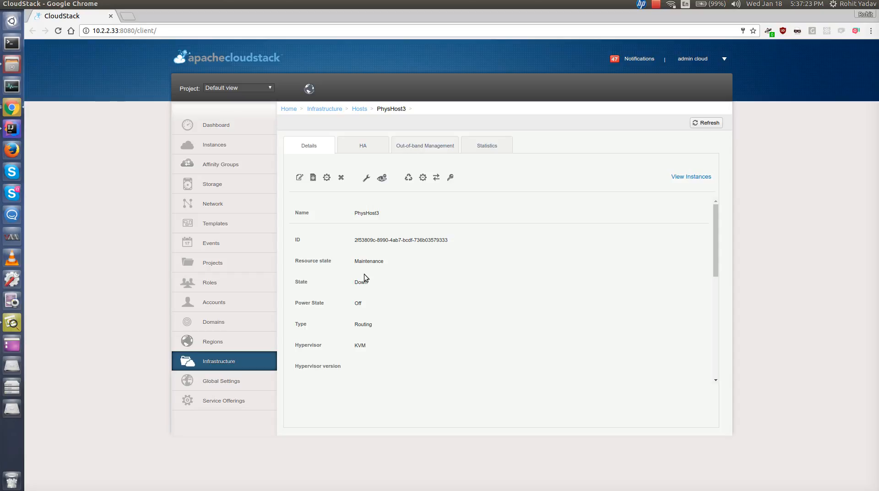
pyautogui.scroll(-3, 415, 282)
pyautogui.scroll(3, 415, 285)
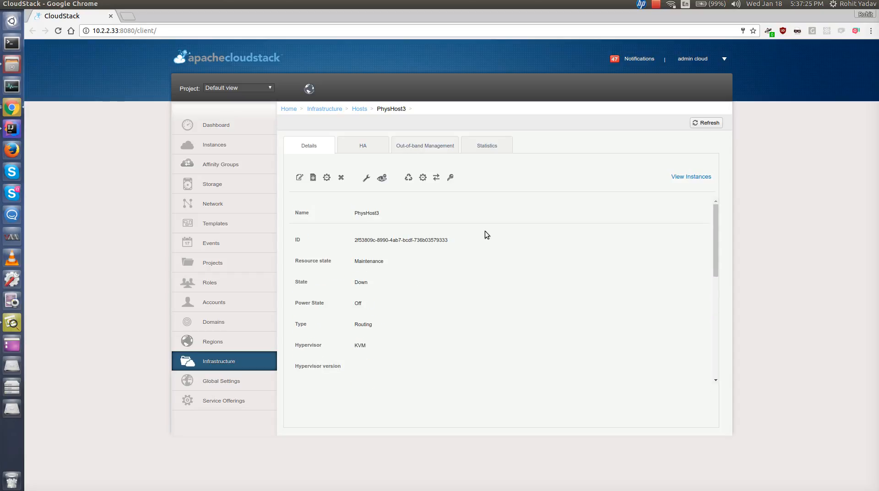